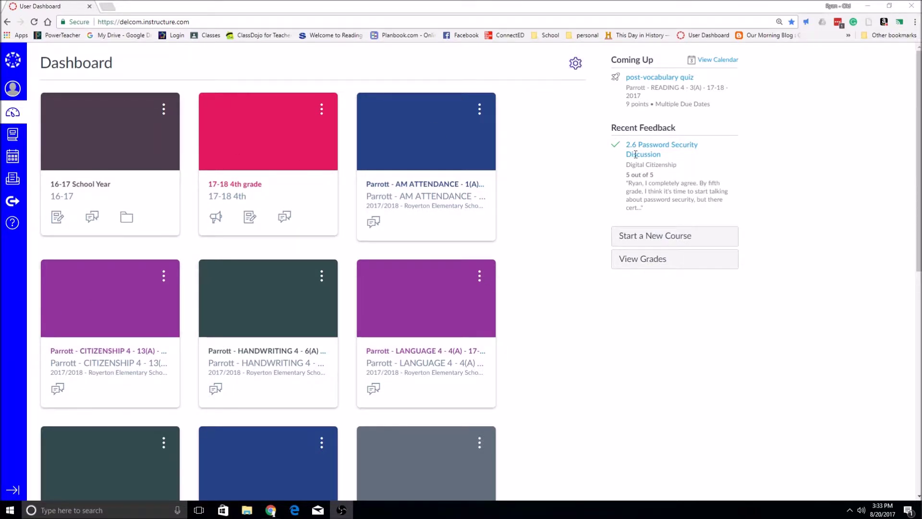
# Open the 17-18 4th course's Quizzes list and start a new quiz
pyautogui.scroll(-6, 424, 407)
pyautogui.scroll(-4, 424, 407)
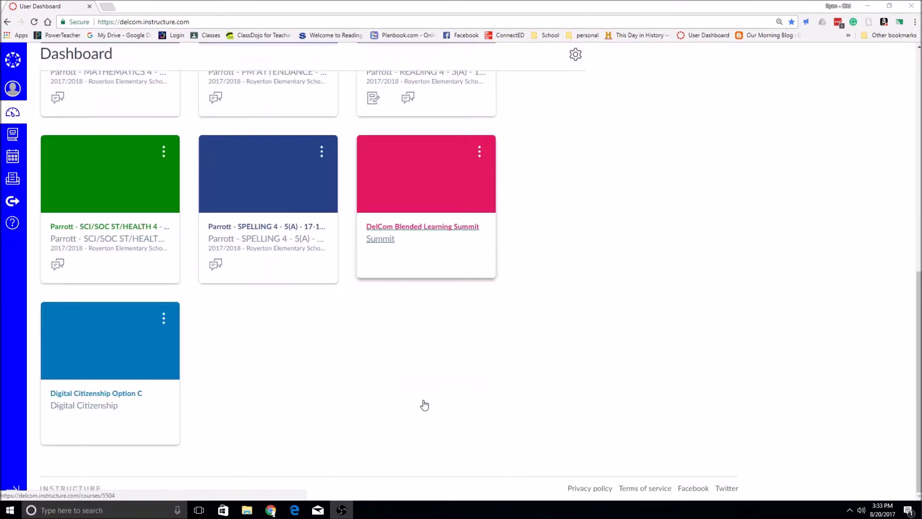
pyautogui.scroll(9, 422, 403)
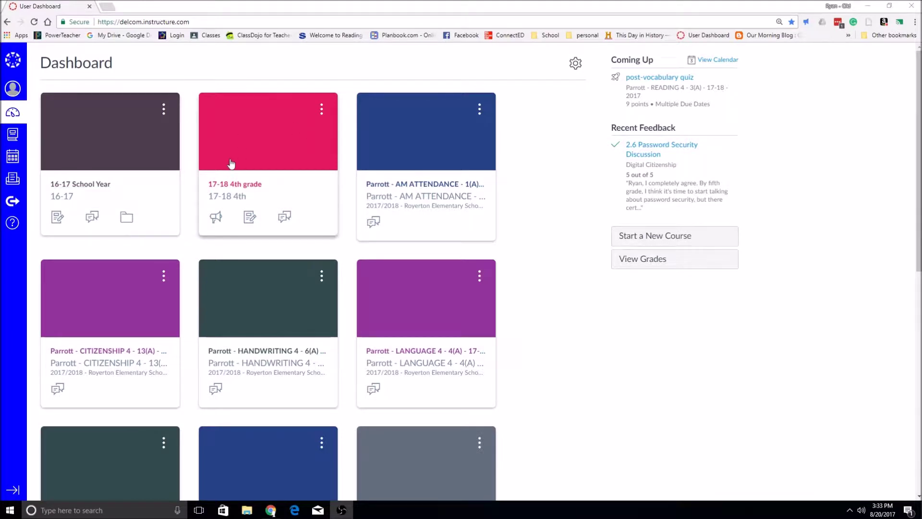
pyautogui.click(231, 164)
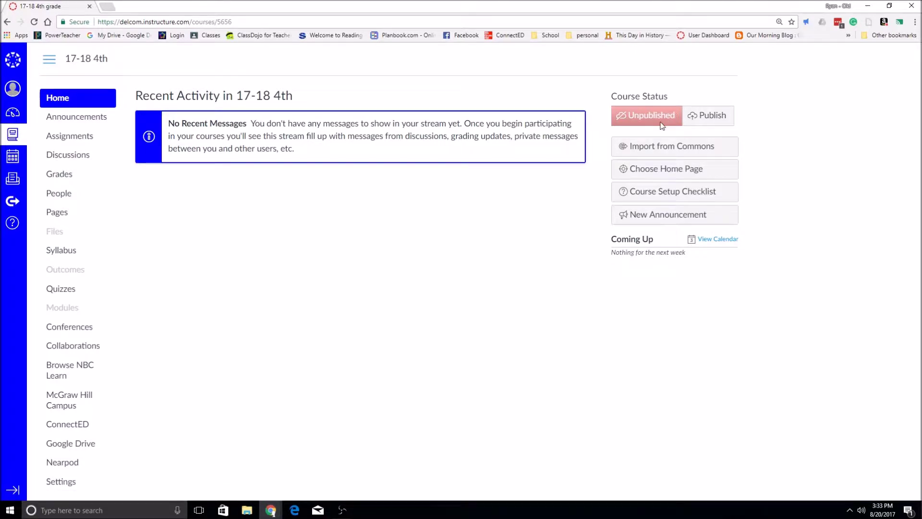
pyautogui.click(71, 291)
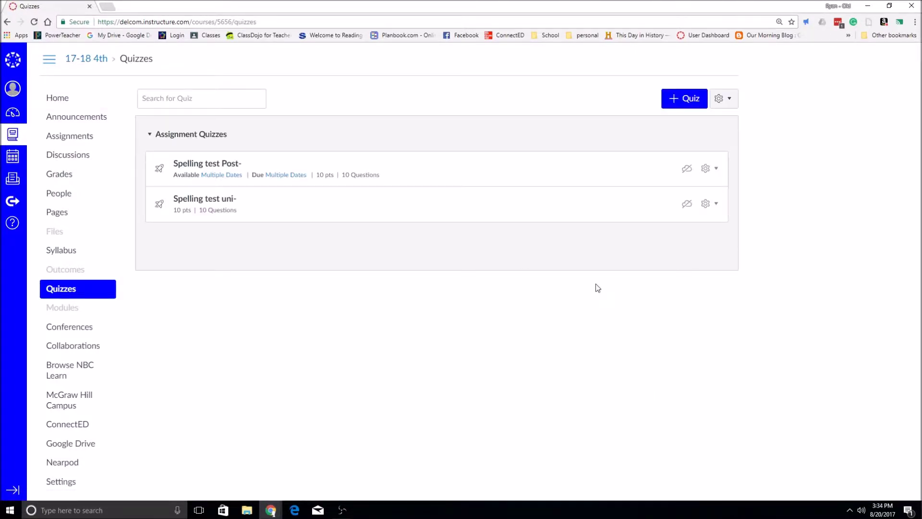
pyautogui.click(689, 99)
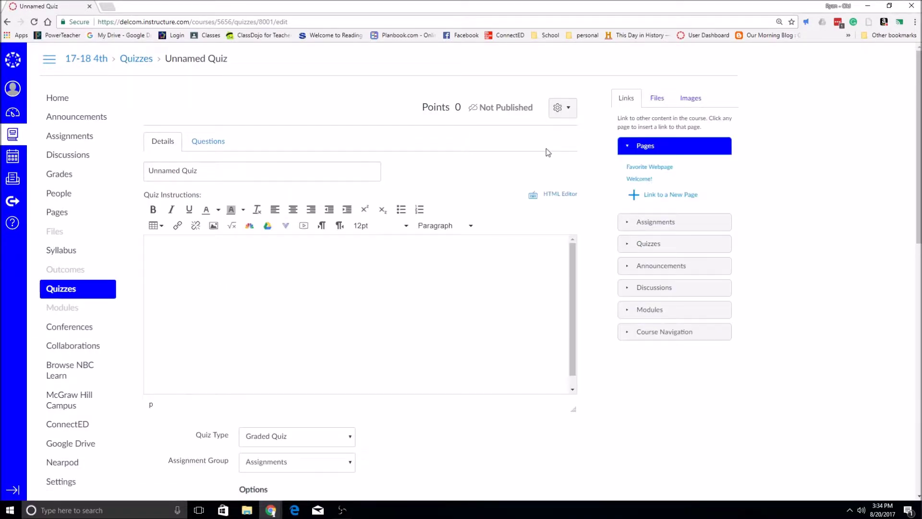
# Select the Unnamed Quiz title field and return to the quiz editor in Chrome
pyautogui.click(214, 170)
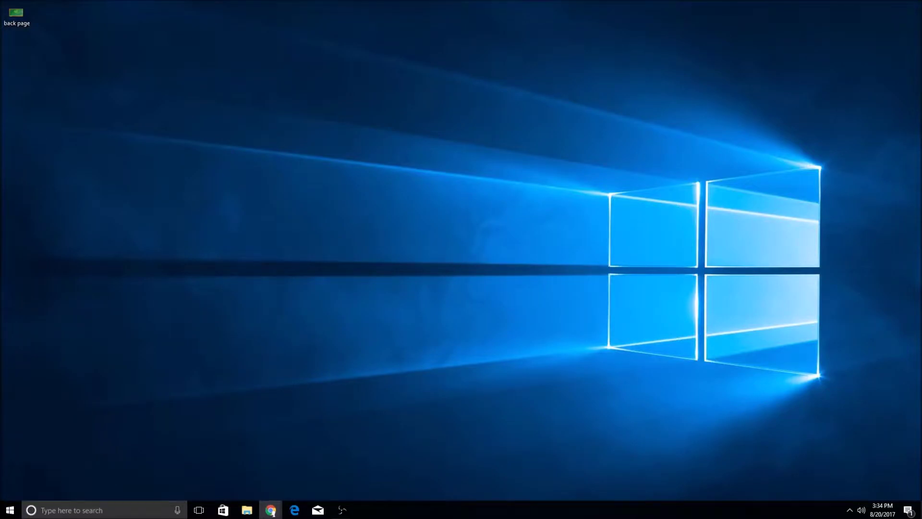
pyautogui.click(271, 510)
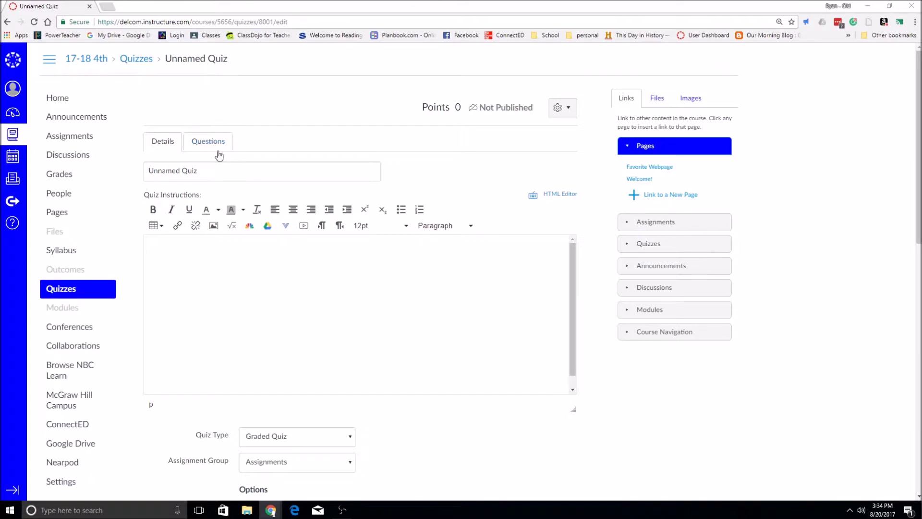
# Rename the quiz to 'Spelling bi-'
pyautogui.click(218, 167)
pyautogui.press('BackSpace')
pyautogui.press('BackSpace')
pyautogui.press('BackSpace')
pyautogui.press('BackSpace')
pyautogui.press('BackSpace')
pyautogui.press('BackSpace')
pyautogui.press('BackSpace')
pyautogui.press('BackSpace')
pyautogui.press('BackSpace')
pyautogui.press('BackSpace')
pyautogui.press('BackSpace')
pyautogui.press('BackSpace')
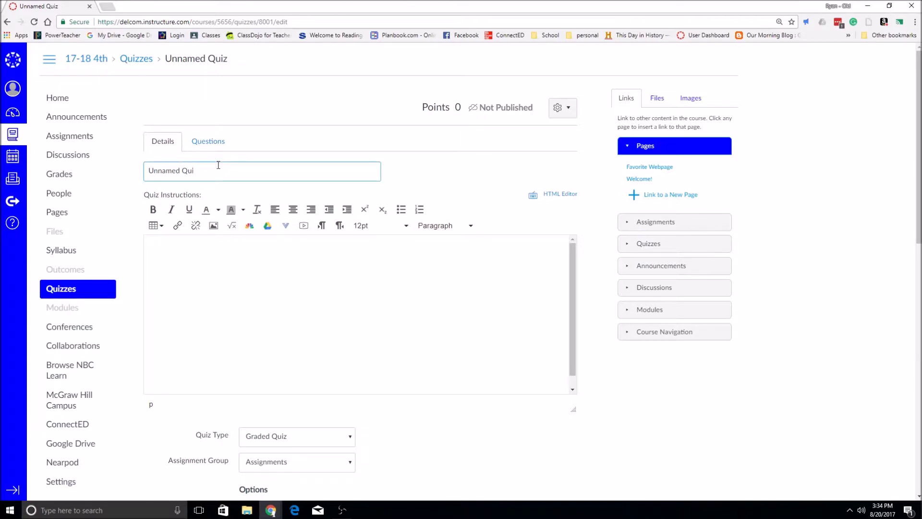
pyautogui.write('Spelling B')
pyautogui.press('BackSpace')
pyautogui.write('bi-')
# Write the instructions 'Listen to the word and the definition. Spell the correct word in the blank.'
pyautogui.click(298, 283)
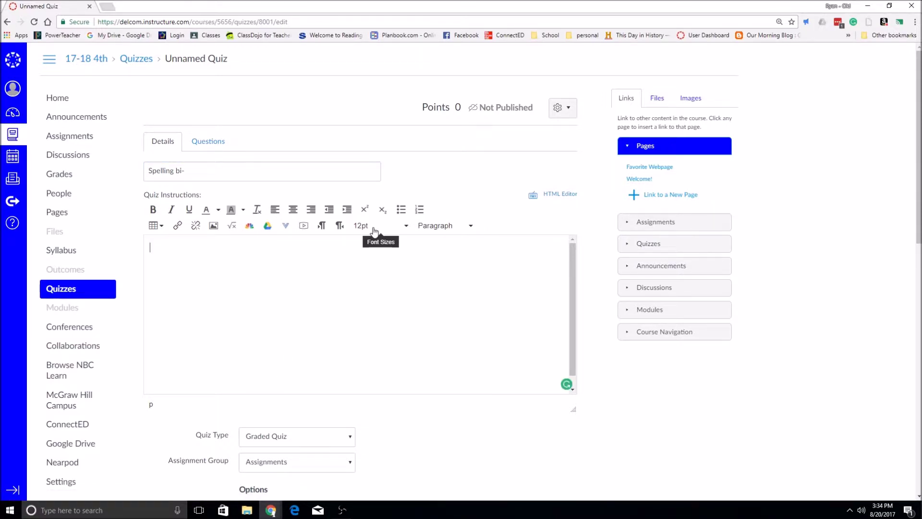
pyautogui.write('Listen to the word and the def')
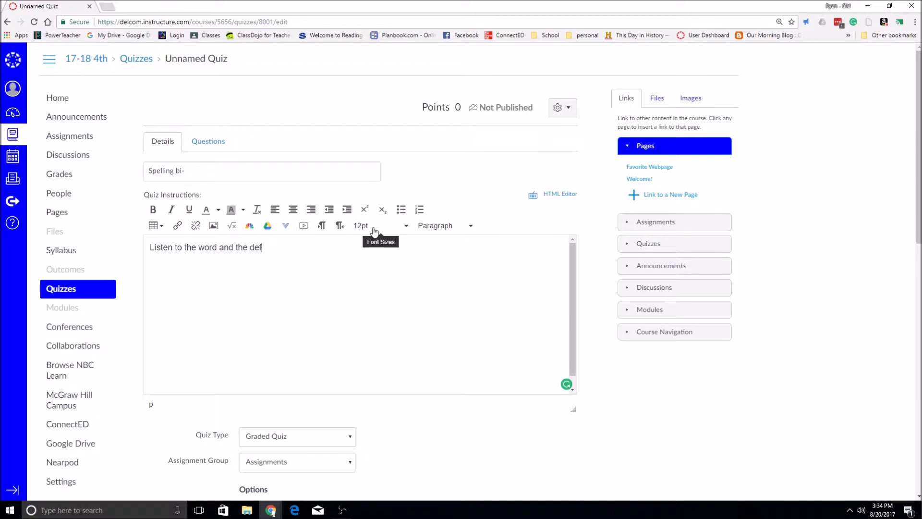
pyautogui.write('inition and')
pyautogui.press('BackSpace')
pyautogui.press('BackSpace')
pyautogui.press('BackSpace')
pyautogui.press('BackSpace')
pyautogui.press('BackSpace')
pyautogui.write('. Spell')
pyautogui.press('BackSpace')
pyautogui.press('BackSpace')
pyautogui.write('ll the cor')
pyautogui.write('e')
pyautogui.press('BackSpace')
pyautogui.write('rec')
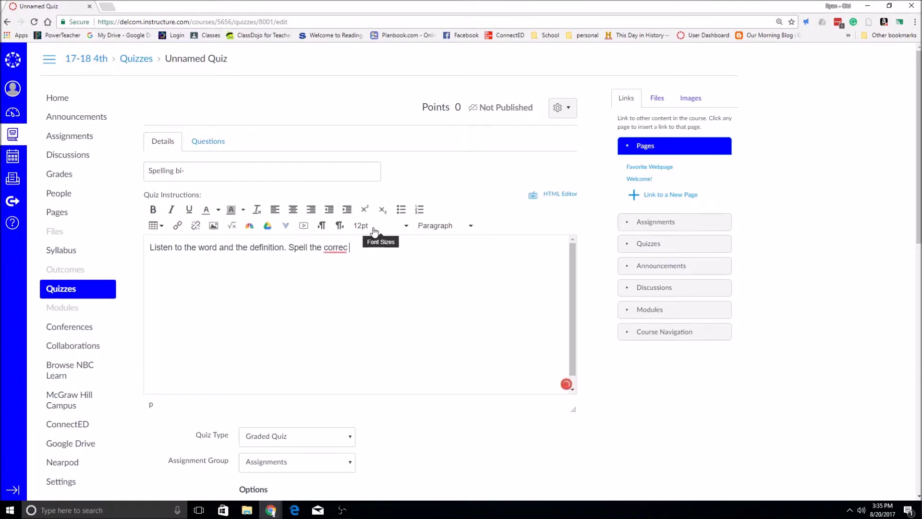
pyautogui.write('t word in the blank')
pyautogui.press('BackSpace')
pyautogui.write('.')
pyautogui.scroll(-1, 393, 344)
pyautogui.scroll(1, 422, 334)
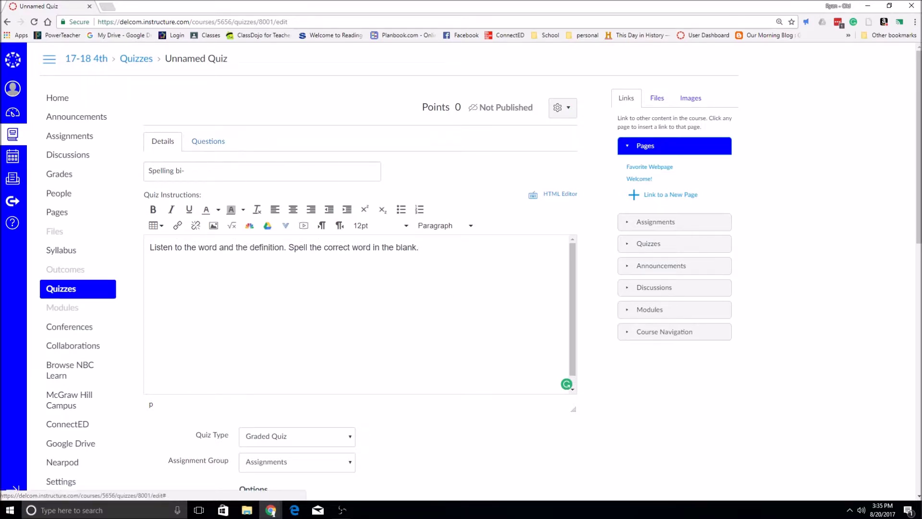
pyautogui.click(341, 510)
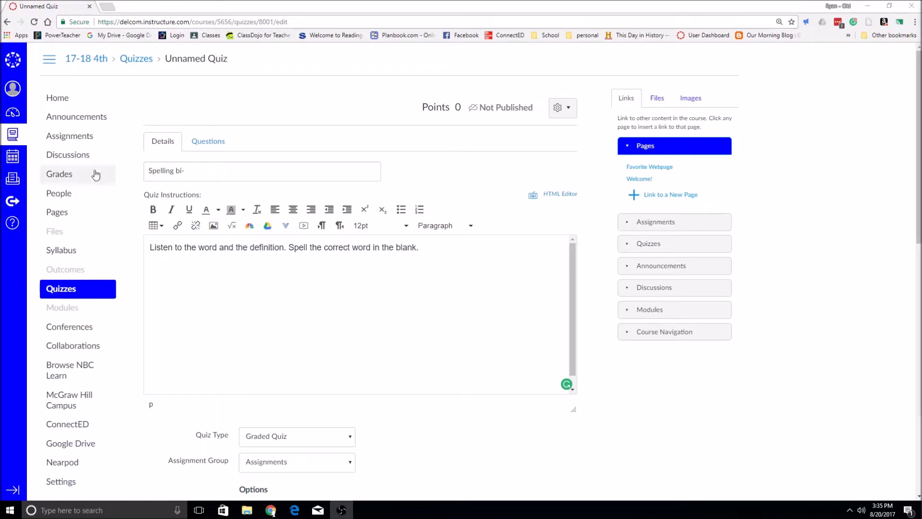
# On the Questions tab, add a new question named Question 1
pyautogui.click(198, 146)
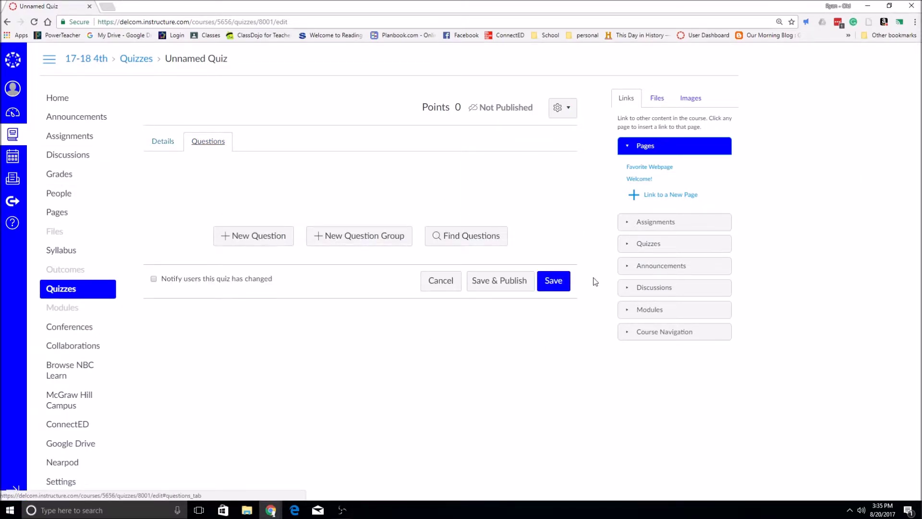
pyautogui.click(256, 242)
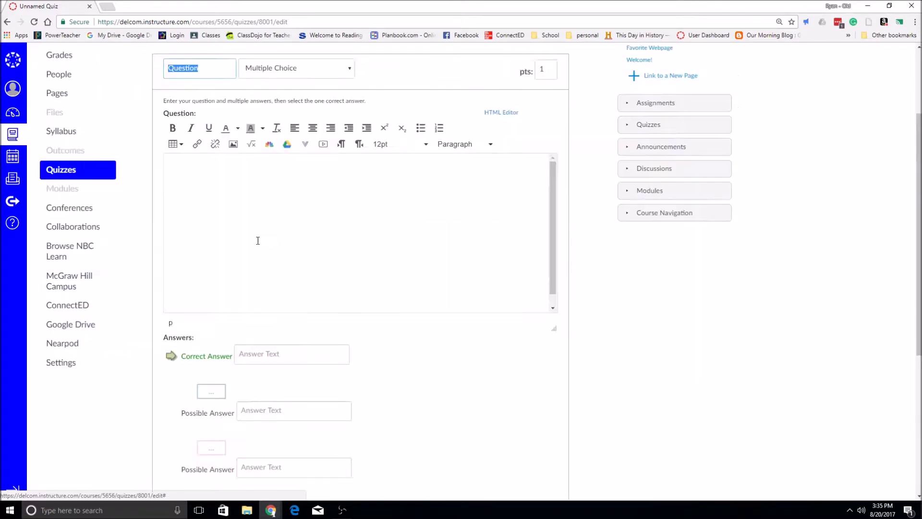
pyautogui.click(225, 67)
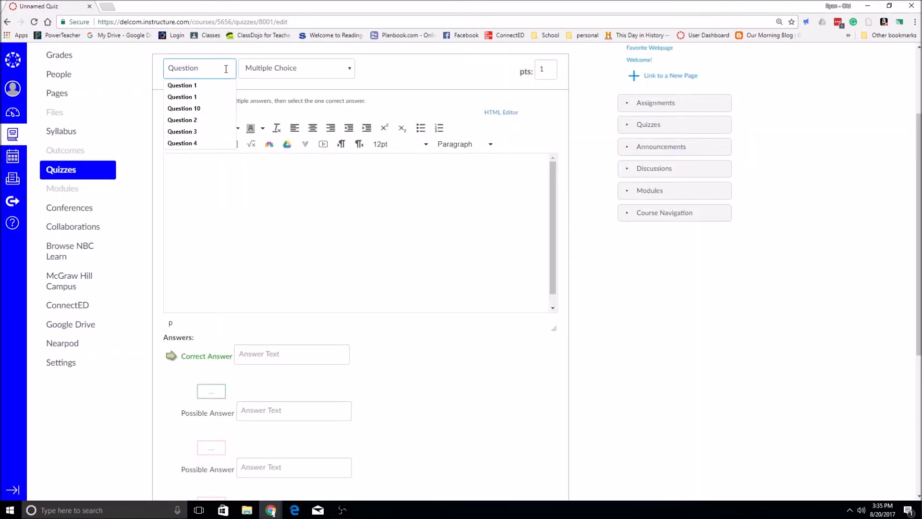
pyautogui.write('1')
pyautogui.press('BackSpace')
pyautogui.write('1')
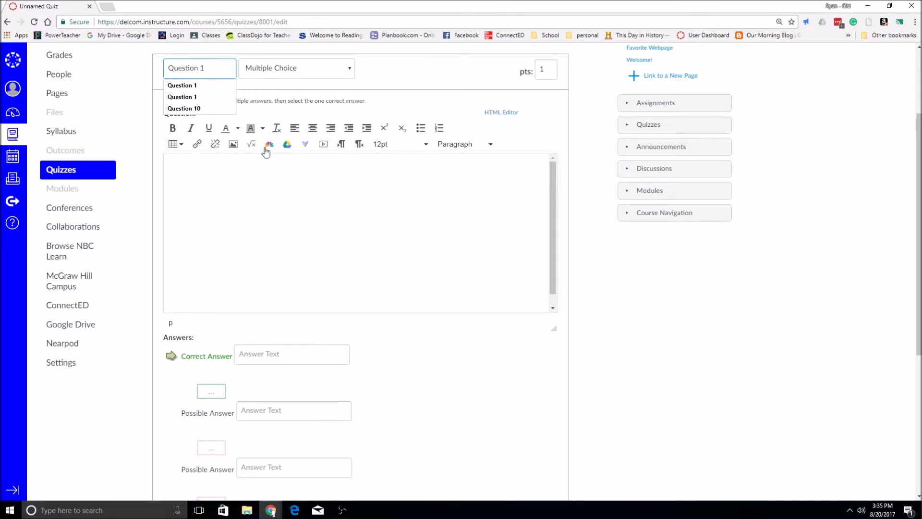
# Make Question 1 a Fill In the Blank question with accepted answer 'bicolor'
pyautogui.click(336, 254)
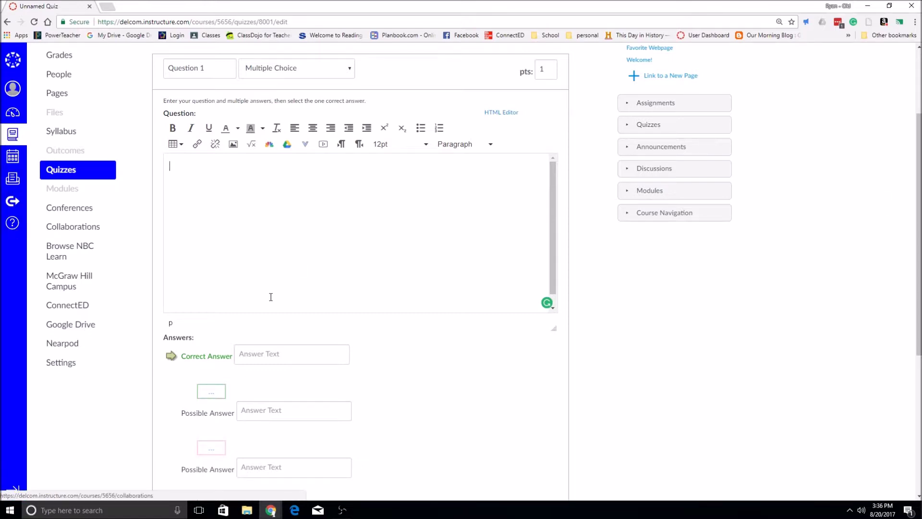
pyautogui.click(281, 355)
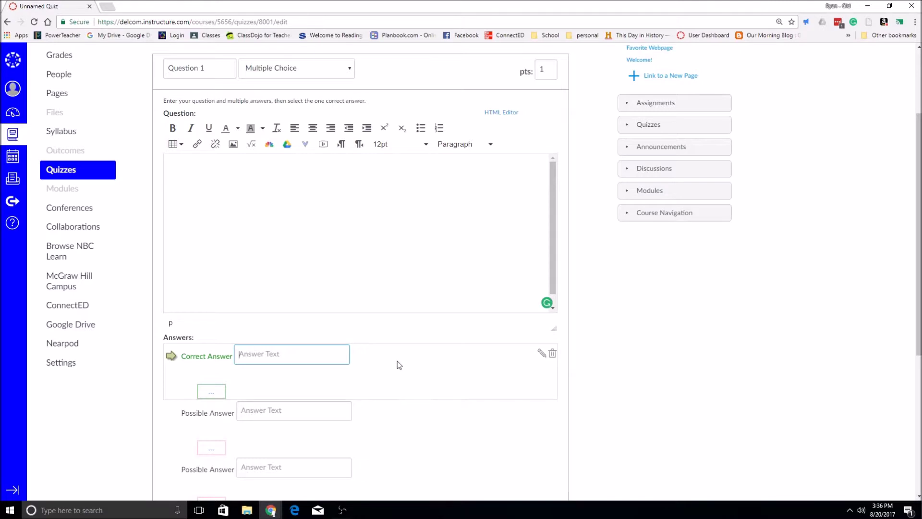
pyautogui.write('bicolor')
pyautogui.click(306, 68)
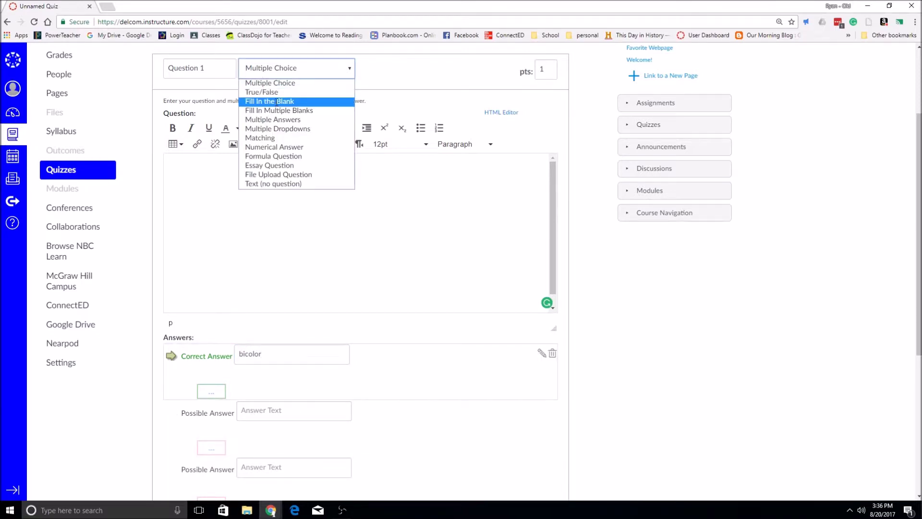
pyautogui.click(279, 98)
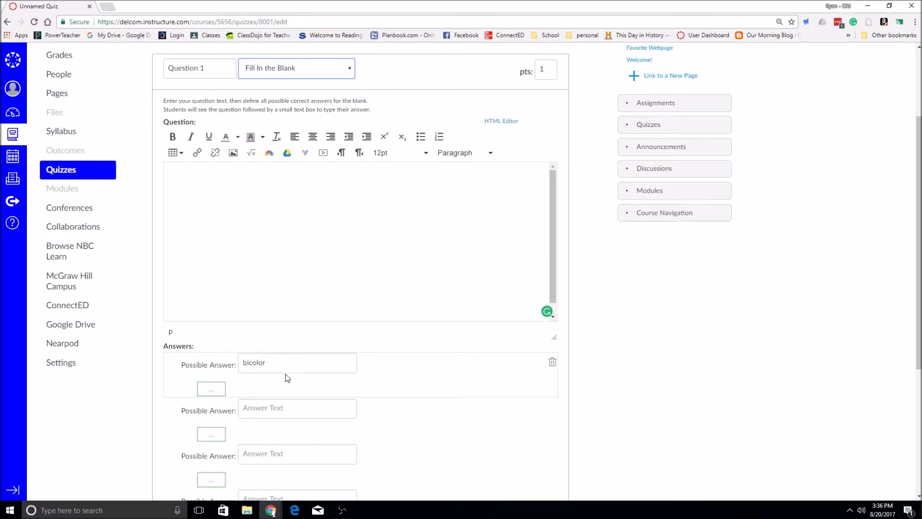
pyautogui.scroll(-4, 288, 374)
pyautogui.scroll(6, 305, 370)
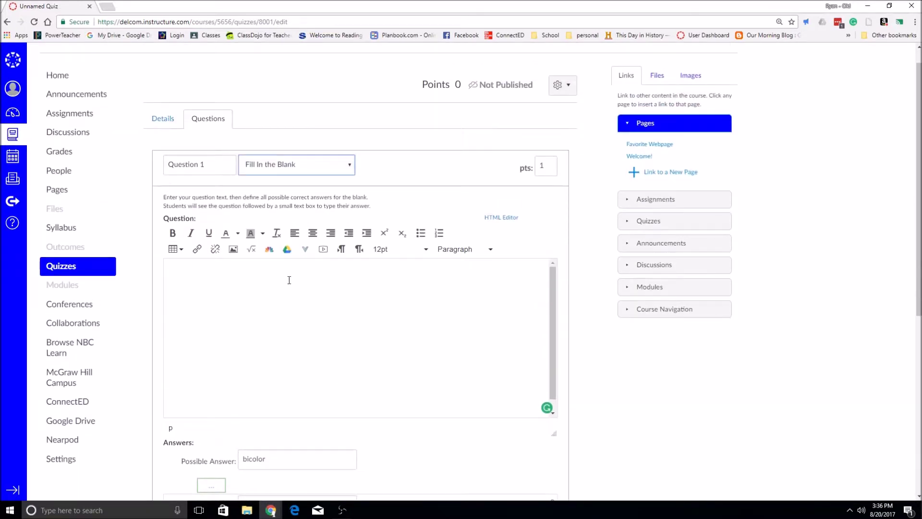
pyautogui.scroll(-1, 315, 263)
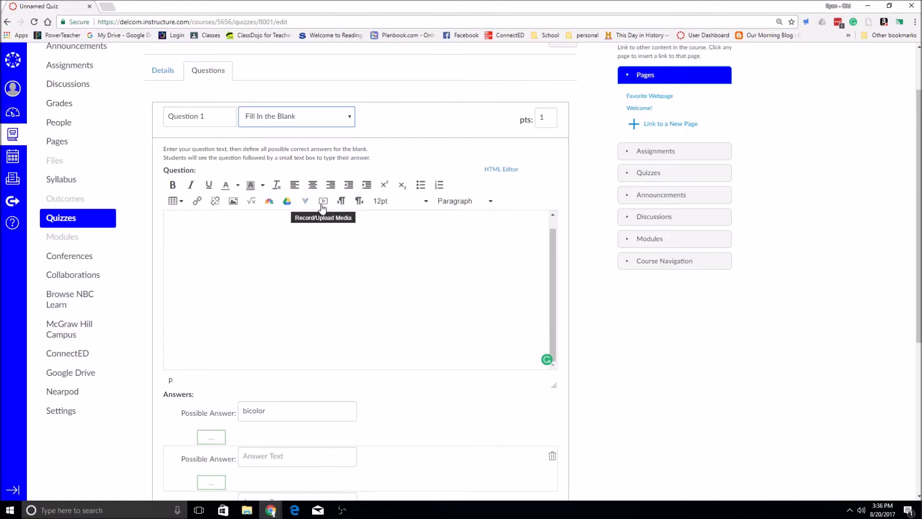
pyautogui.click(322, 204)
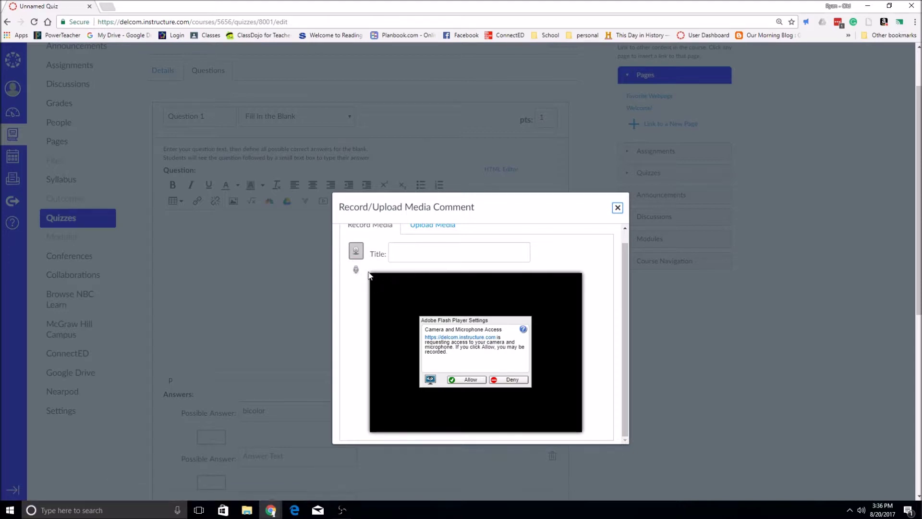
# Record an audio-only microphone clip and save it into Question 1's text
pyautogui.click(358, 269)
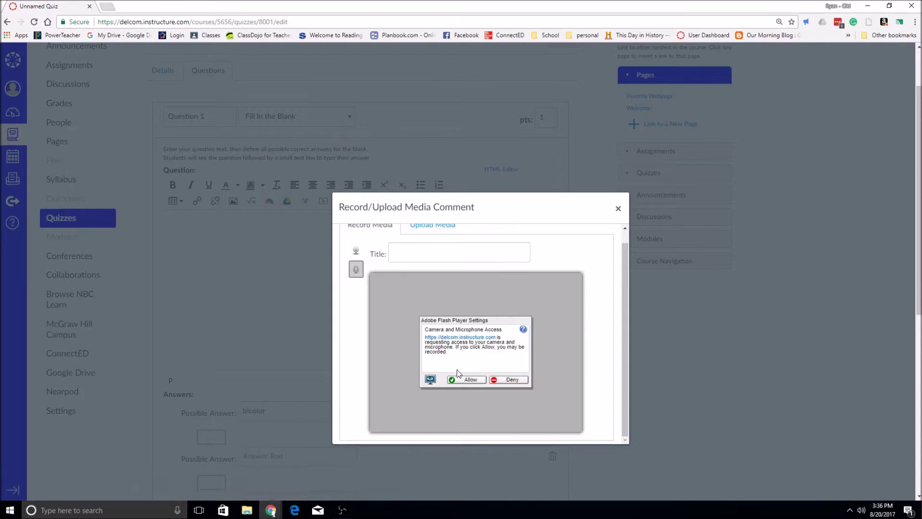
pyautogui.click(470, 379)
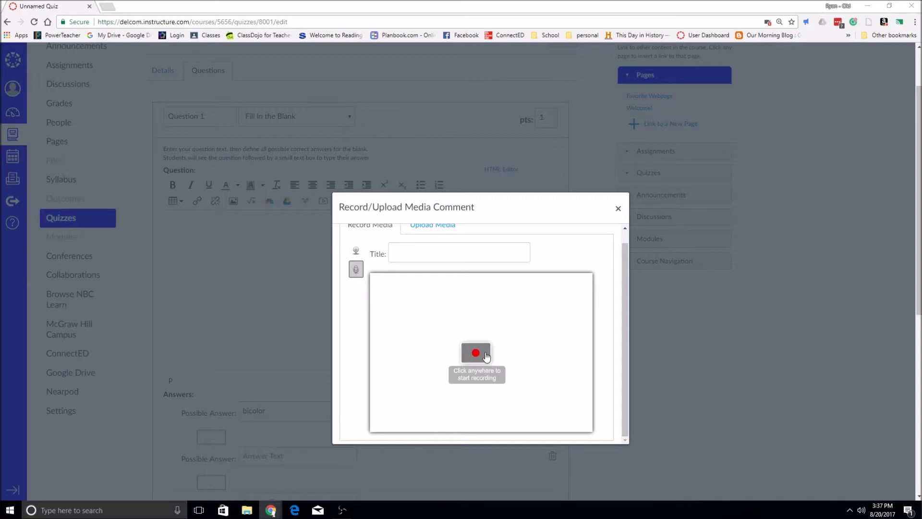
pyautogui.click(486, 357)
pyautogui.click(486, 359)
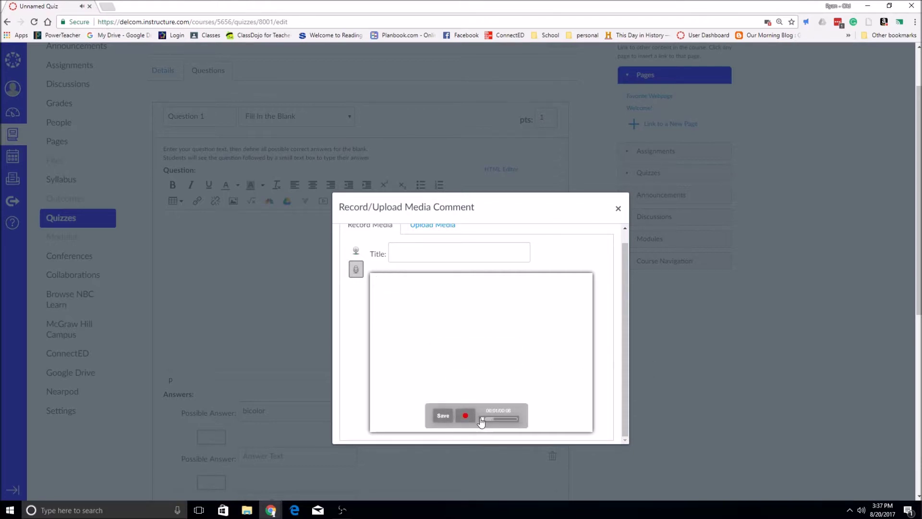
pyautogui.click(443, 422)
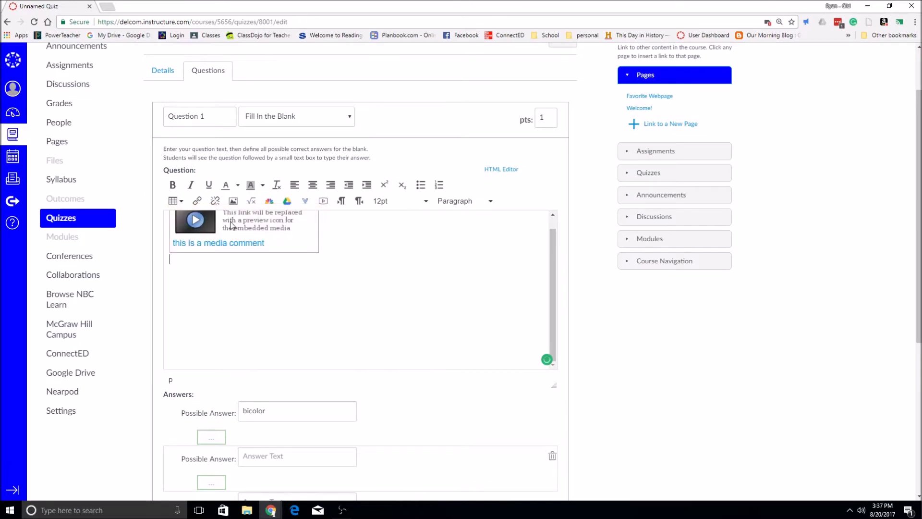
pyautogui.scroll(1, 246, 263)
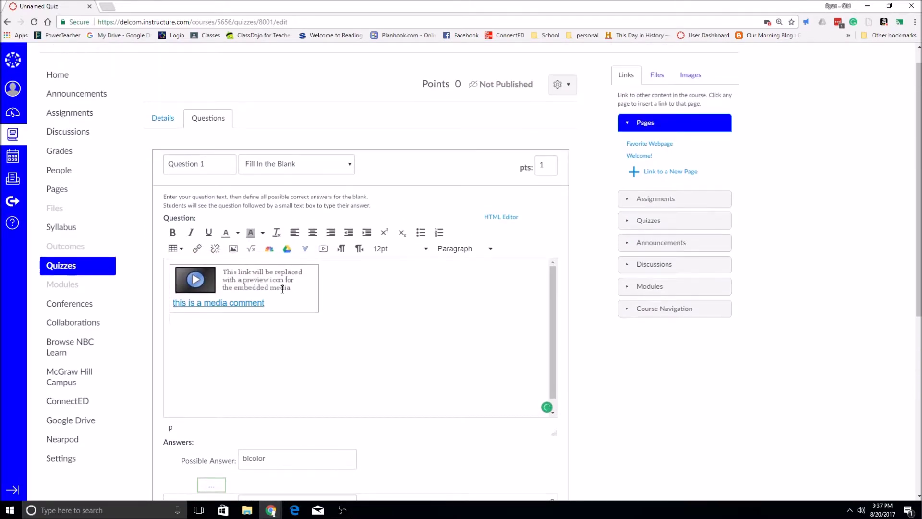
pyautogui.scroll(-6, 408, 342)
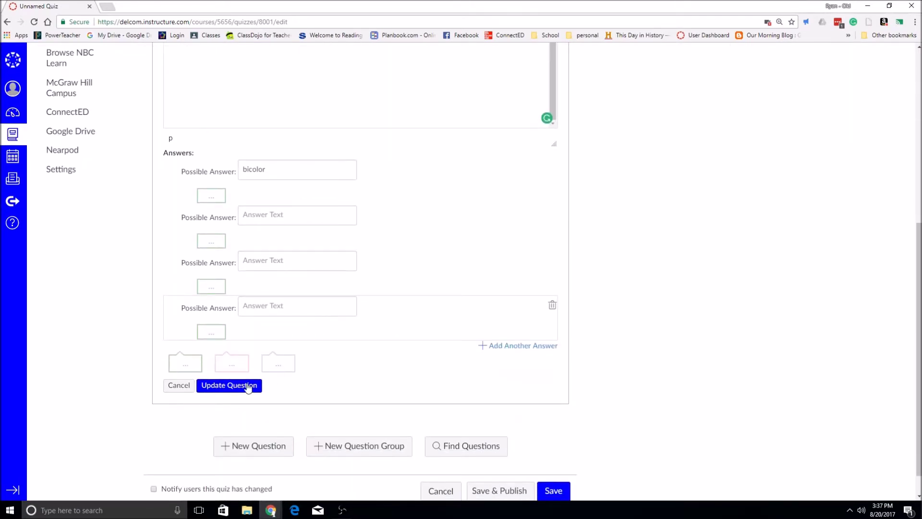
# Save Question 1 and add a new question named Question 2
pyautogui.click(226, 386)
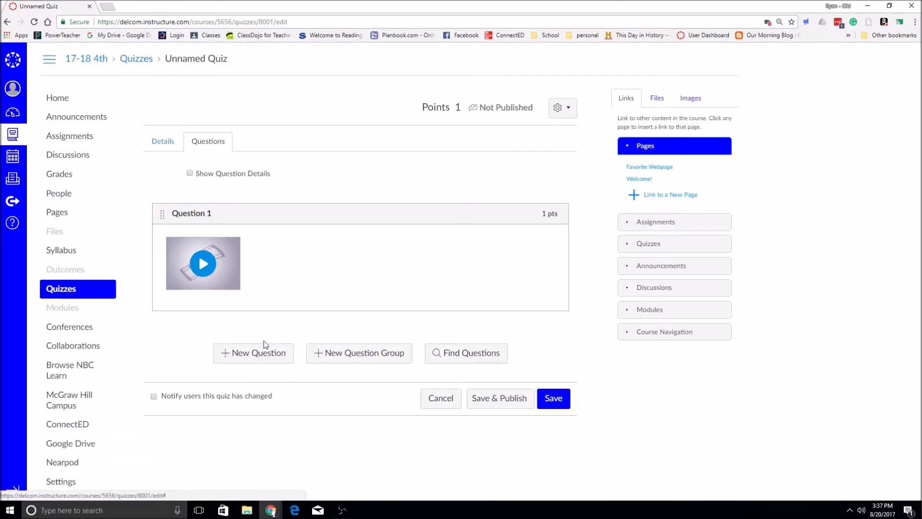
pyautogui.click(256, 354)
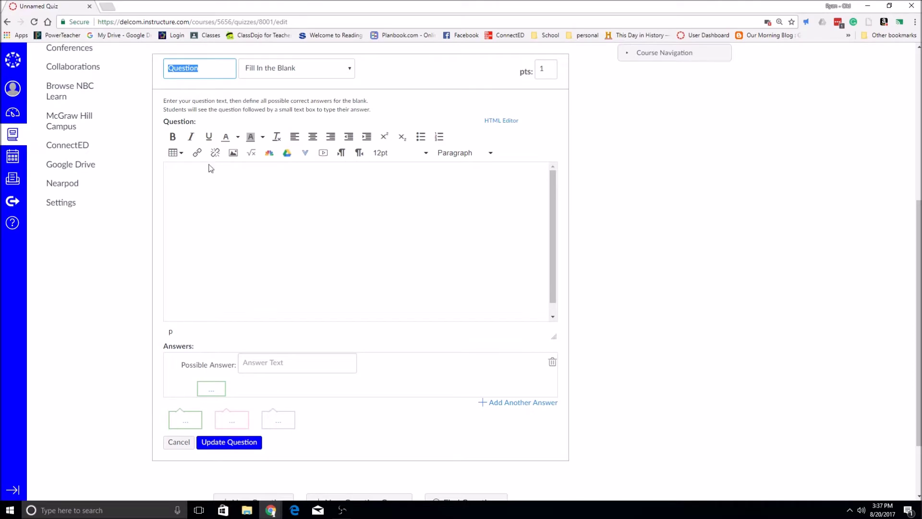
pyautogui.click(213, 71)
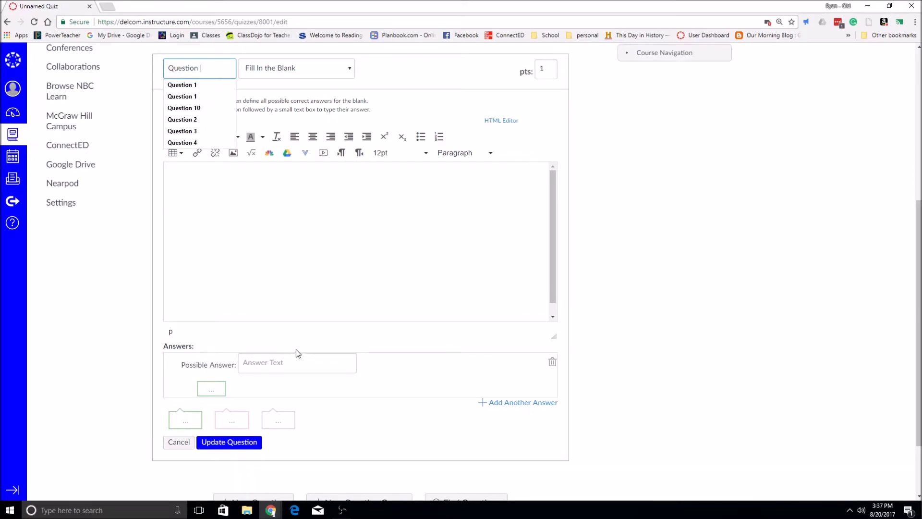
pyautogui.write('2')
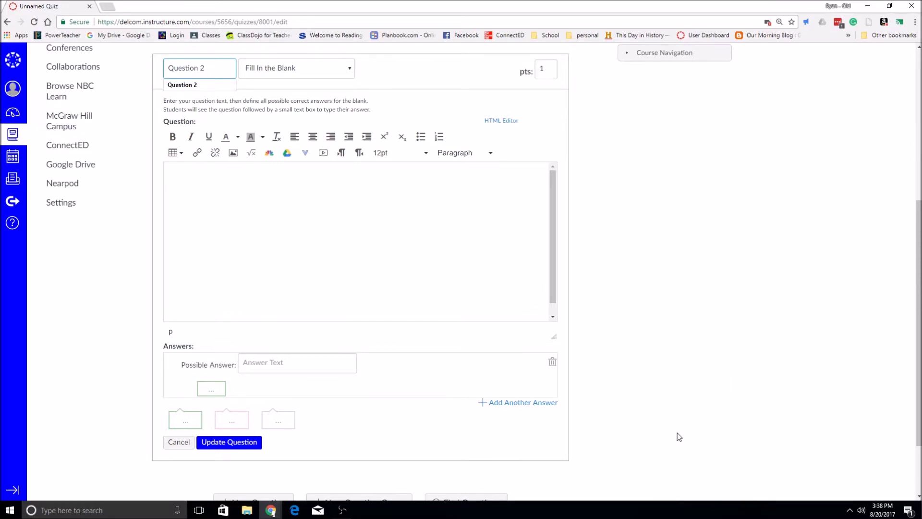
# Set Question 2's accepted answer to 'bicuspid'
pyautogui.click(277, 362)
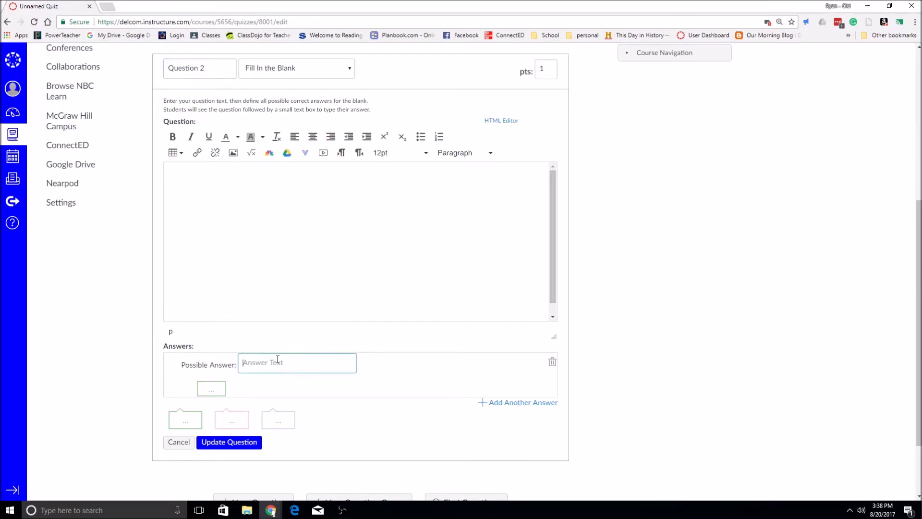
pyautogui.write('b')
pyautogui.write('icus')
pyautogui.write('pud')
pyautogui.press('BackSpace')
pyautogui.press('BackSpace')
pyautogui.write('id')
pyautogui.click(324, 155)
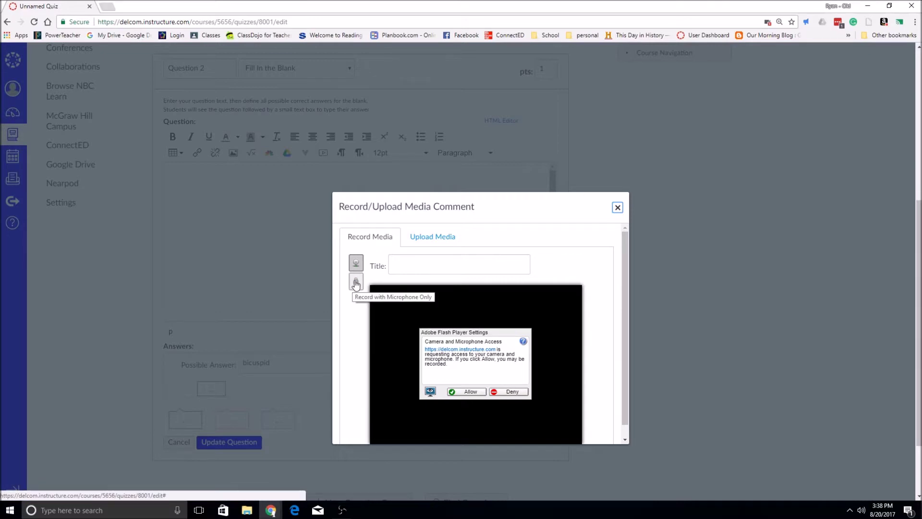
# Record an audio-only clip into Question 2's text and save the question
pyautogui.click(456, 391)
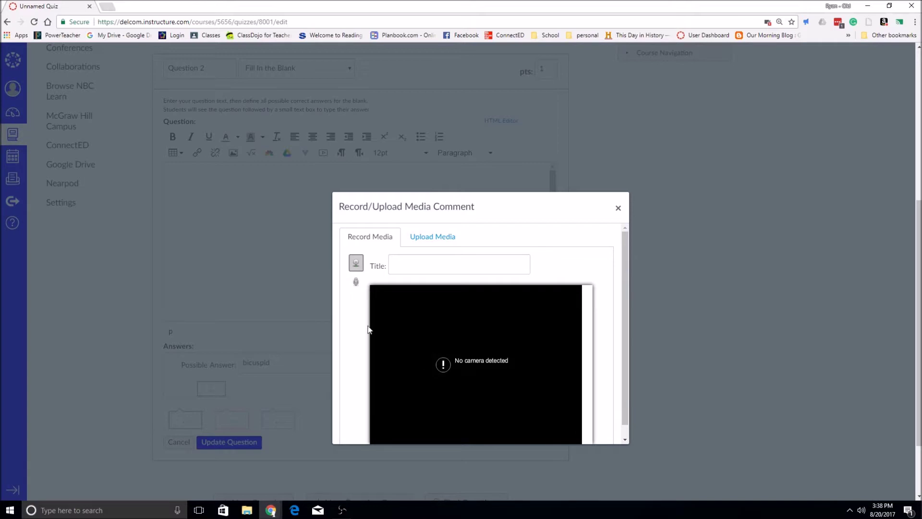
pyautogui.click(356, 284)
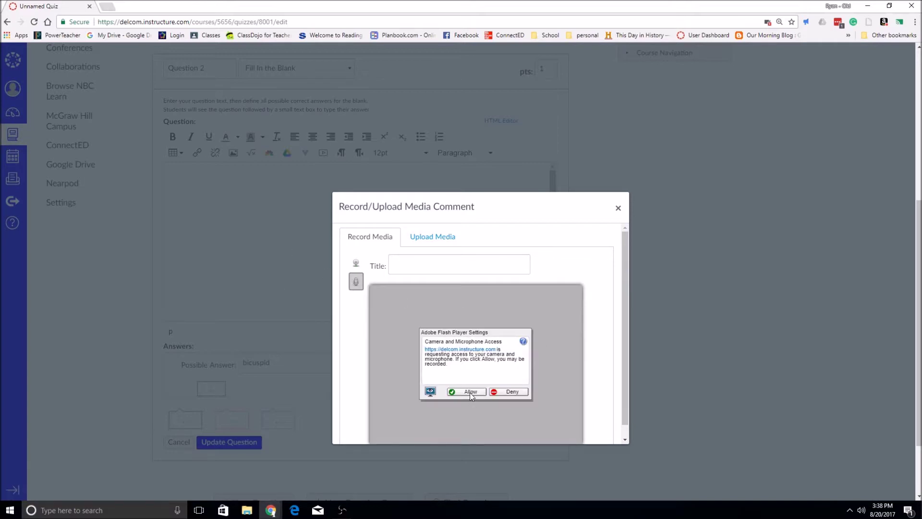
pyautogui.click(455, 393)
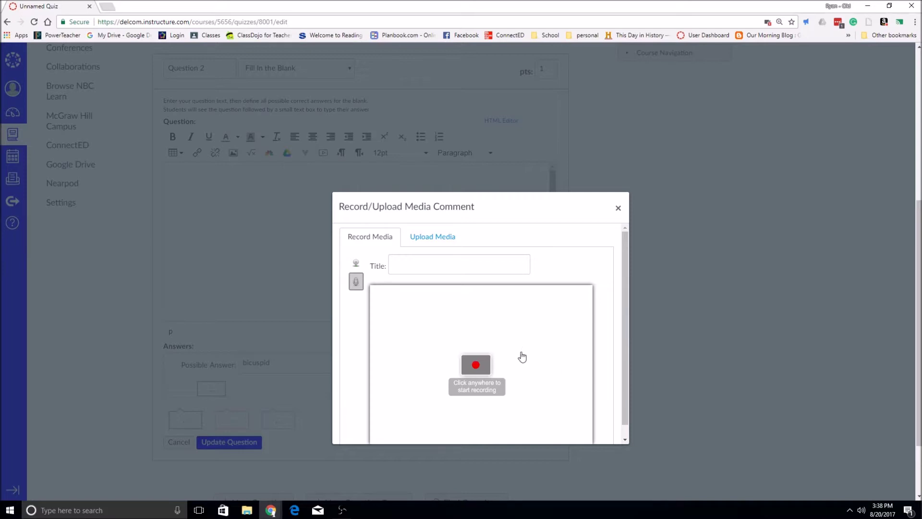
pyautogui.click(477, 368)
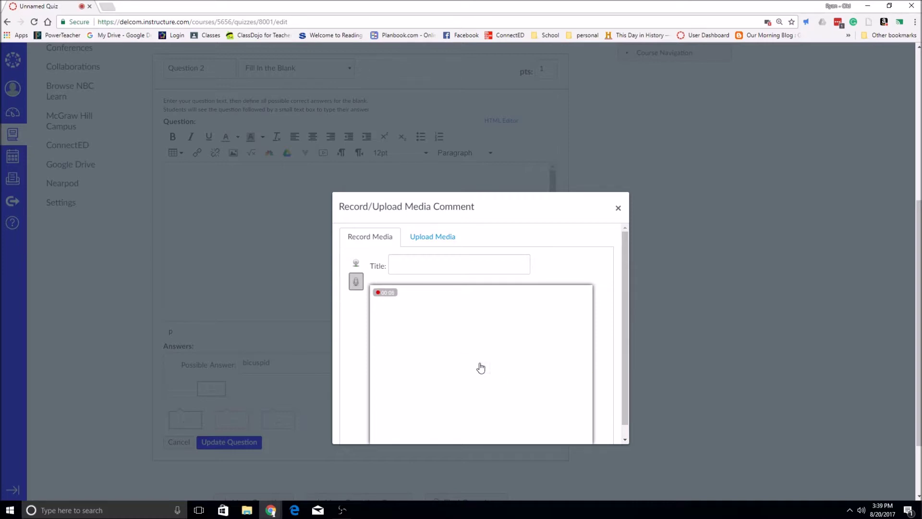
pyautogui.click(479, 368)
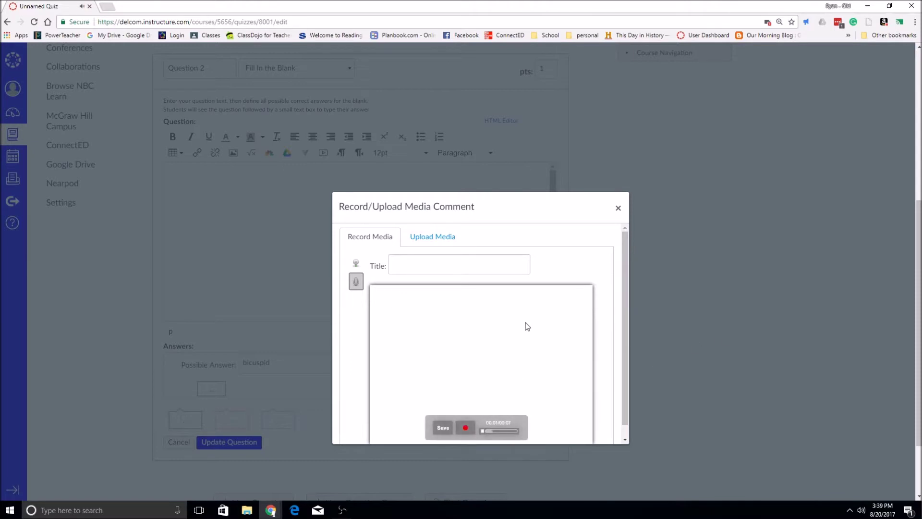
pyautogui.click(442, 428)
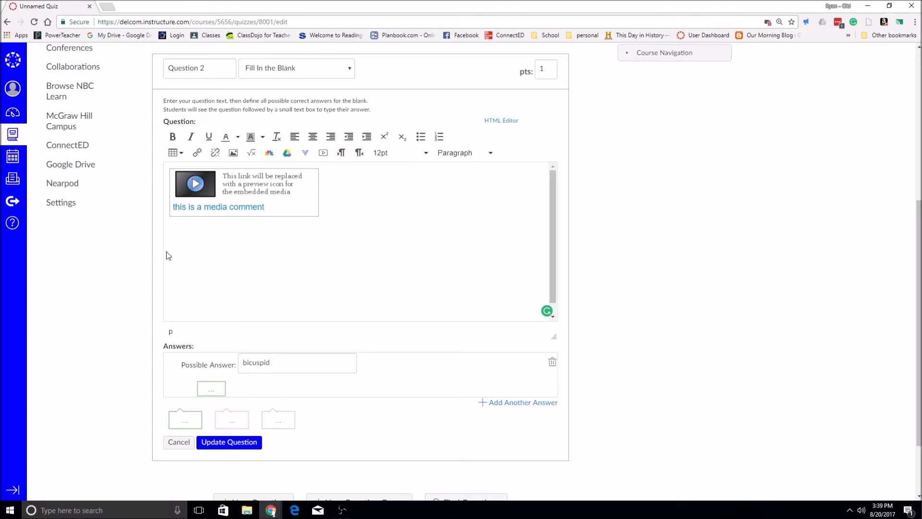
pyautogui.scroll(-1, 434, 394)
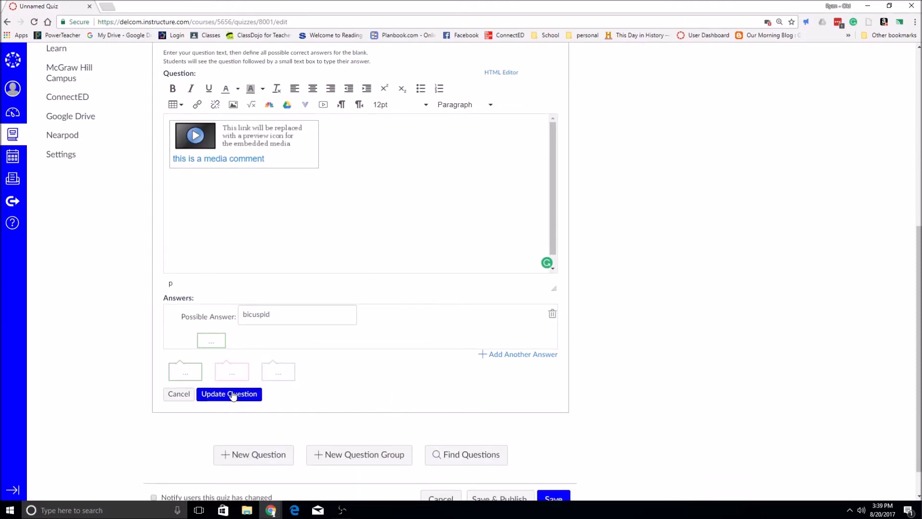
pyautogui.click(232, 394)
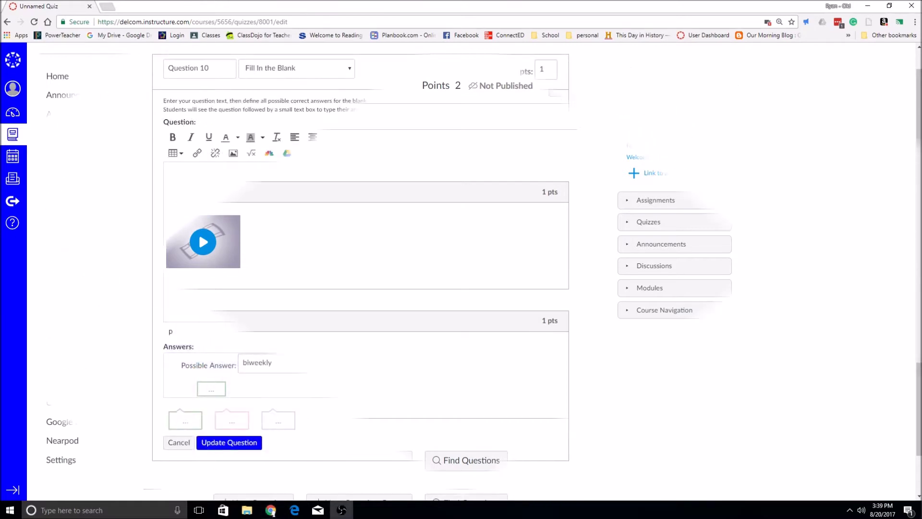
# Turn on Show Question Details, then scroll down to the Question 10 editor
pyautogui.scroll(20, 714, 333)
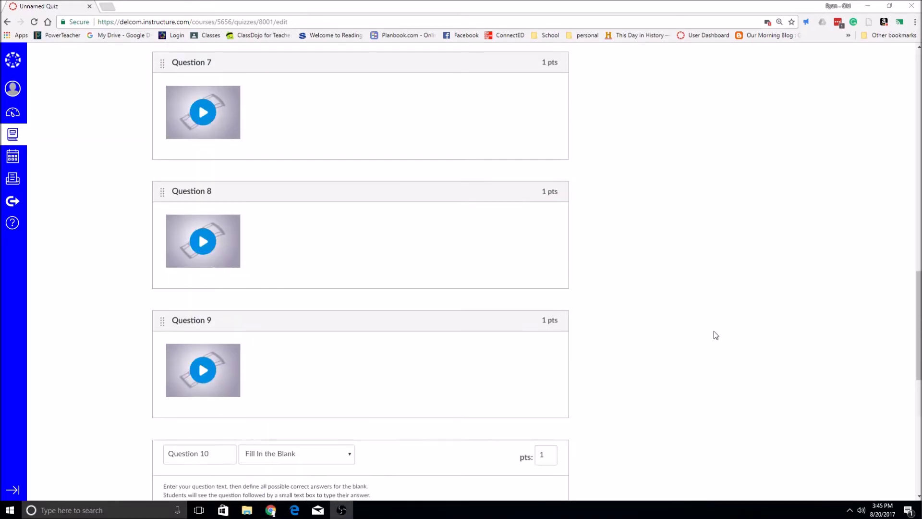
pyautogui.scroll(4, 716, 332)
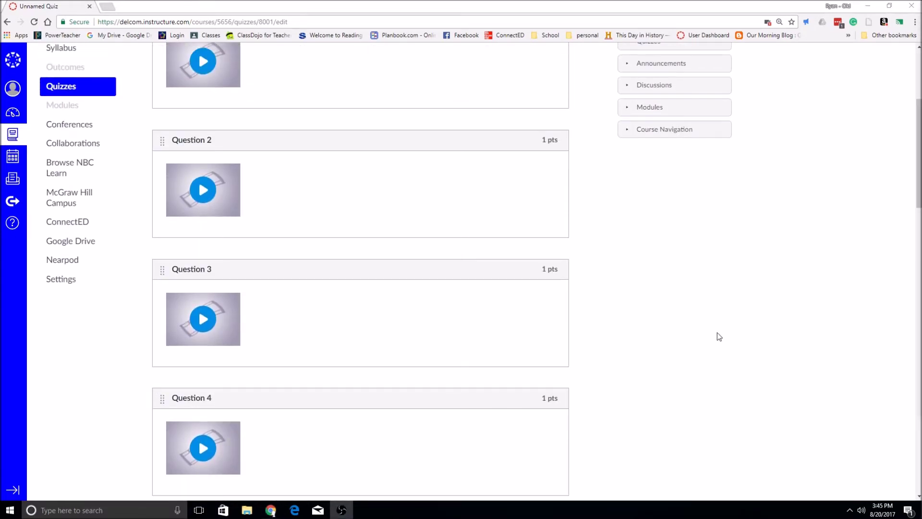
pyautogui.scroll(-5, 547, 321)
pyautogui.scroll(5, 552, 316)
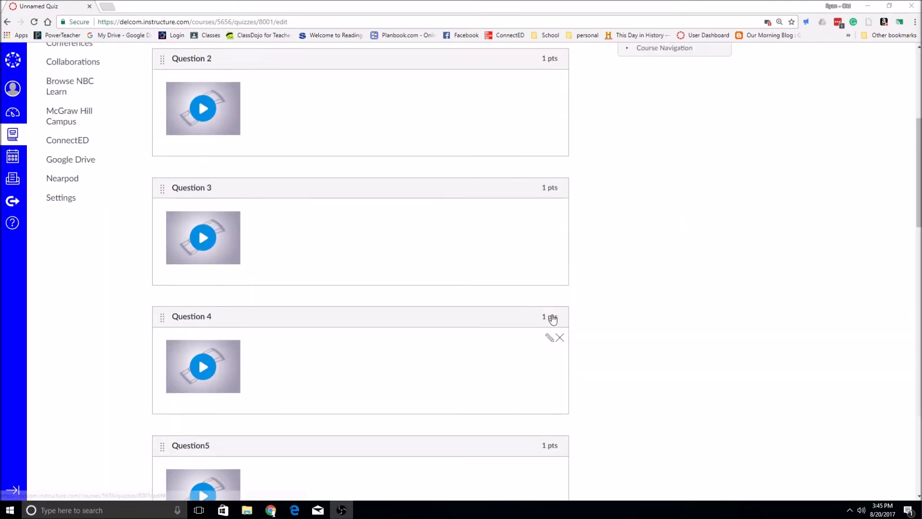
pyautogui.click(188, 116)
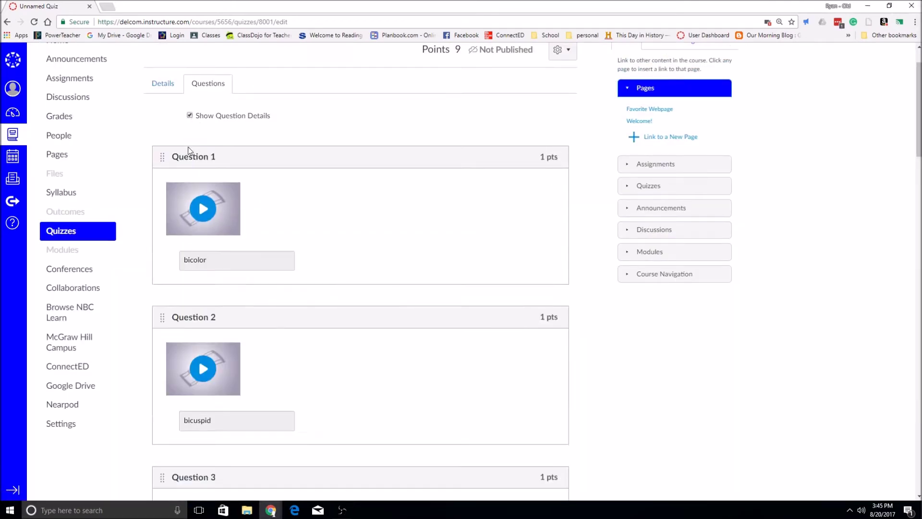
pyautogui.scroll(-9, 233, 283)
pyautogui.scroll(-20, 236, 280)
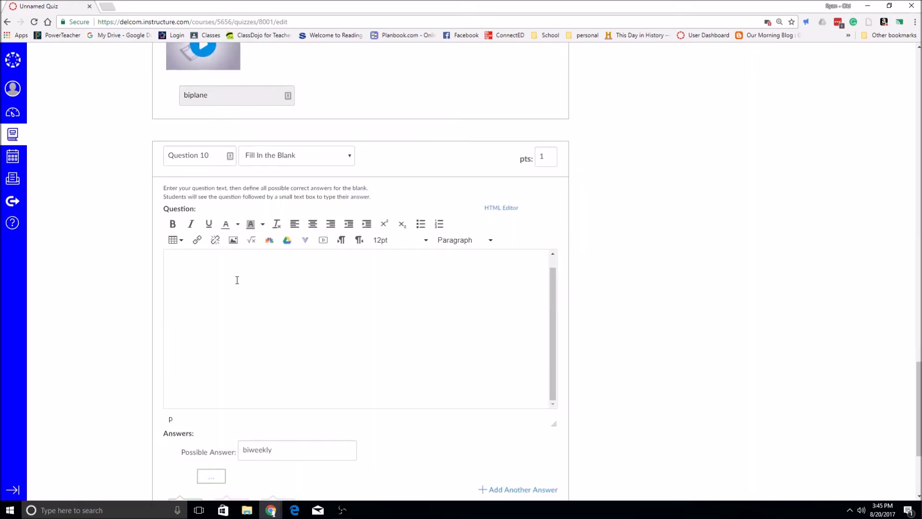
# Record an audio-only microphone clip and insert it into Question 10's text
pyautogui.scroll(-2, 242, 284)
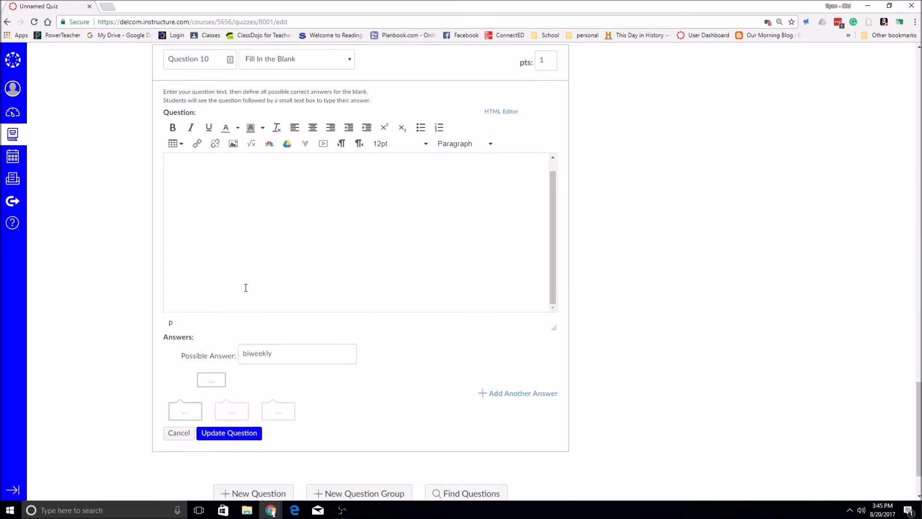
pyautogui.click(325, 146)
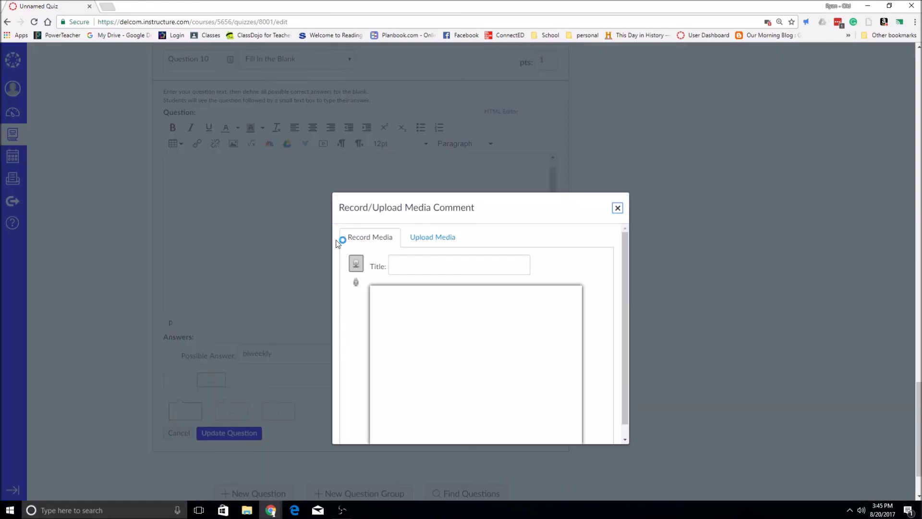
pyautogui.click(358, 284)
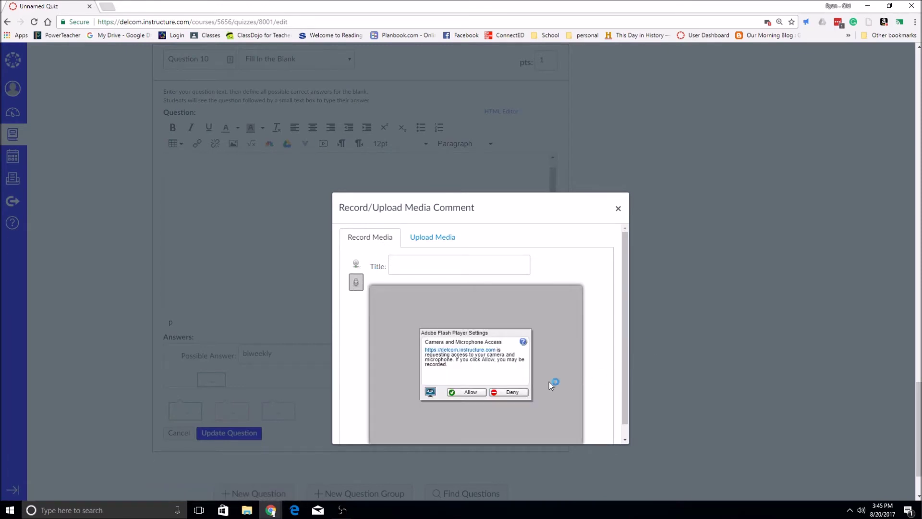
pyautogui.click(469, 392)
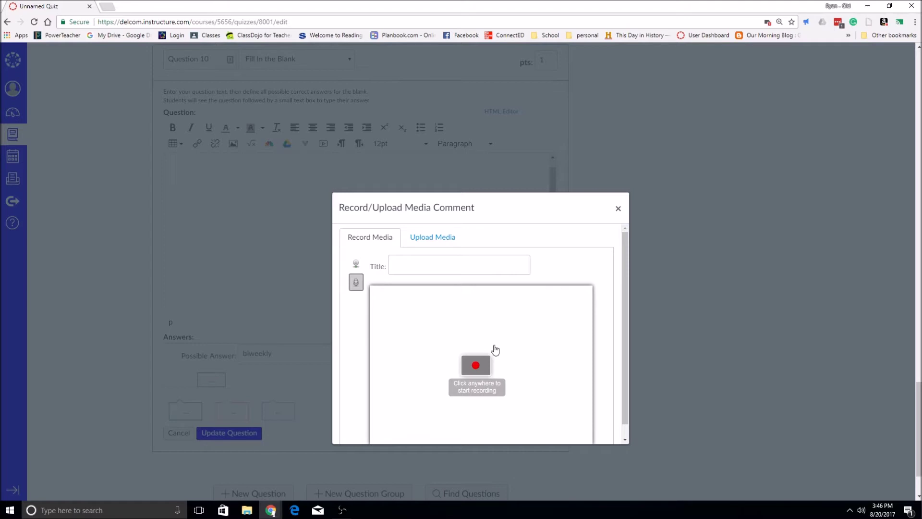
pyautogui.moveTo(531, 203); pyautogui.dragTo(521, 136)
pyautogui.click(468, 303)
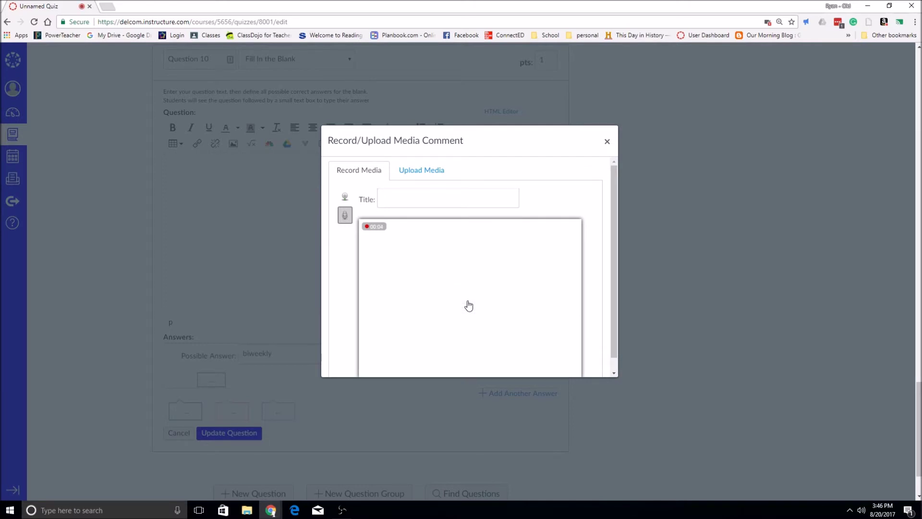
pyautogui.click(468, 305)
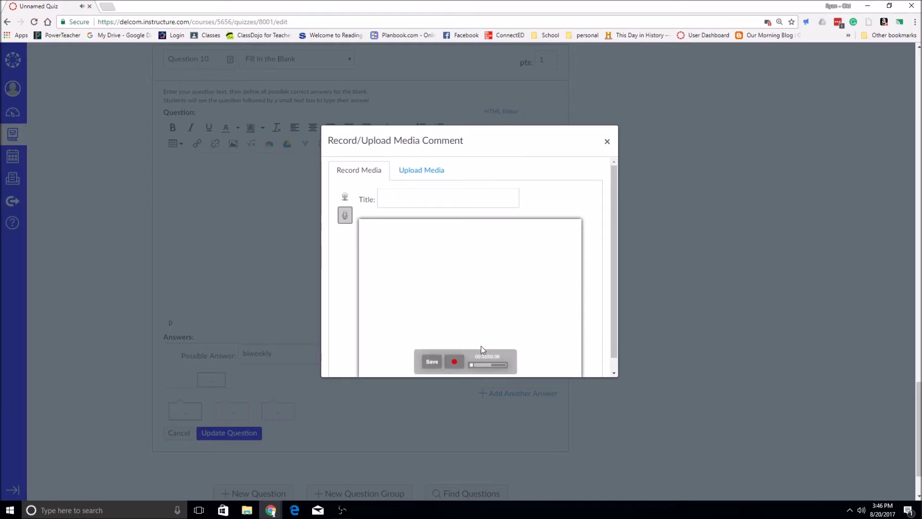
pyautogui.click(431, 363)
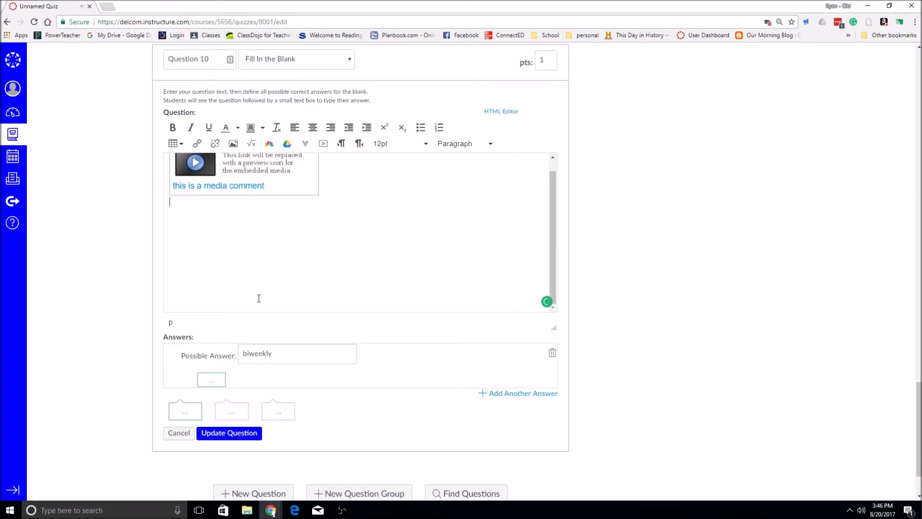
# Save Question 10, then save the 10-point Spelling bi- quiz
pyautogui.click(225, 435)
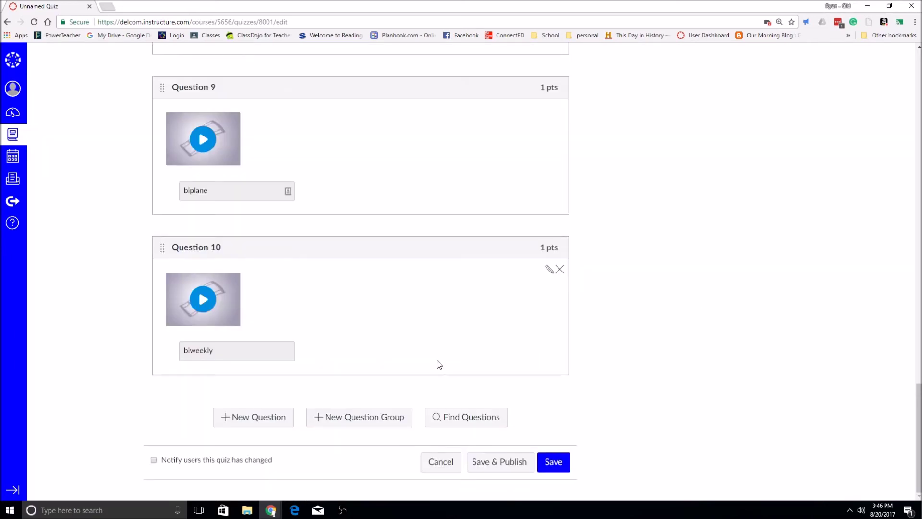
pyautogui.scroll(1, 378, 283)
pyautogui.scroll(-2, 389, 305)
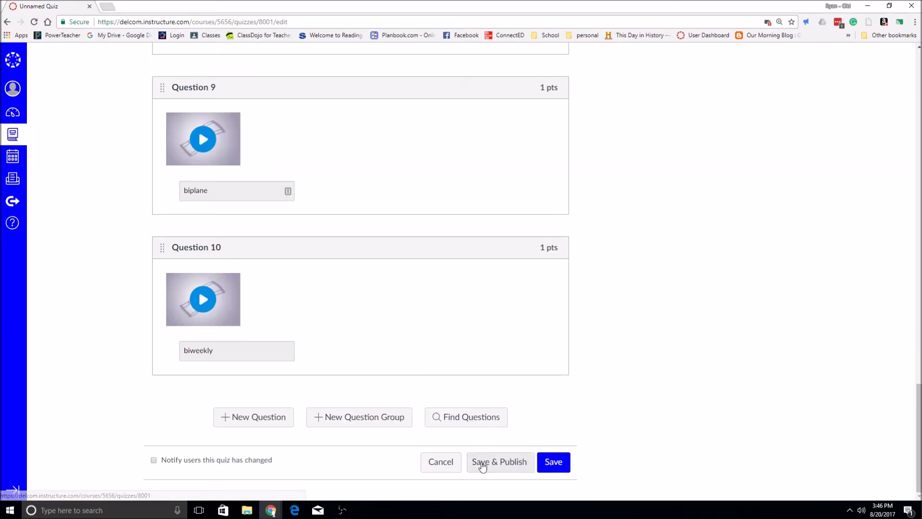
pyautogui.click(556, 462)
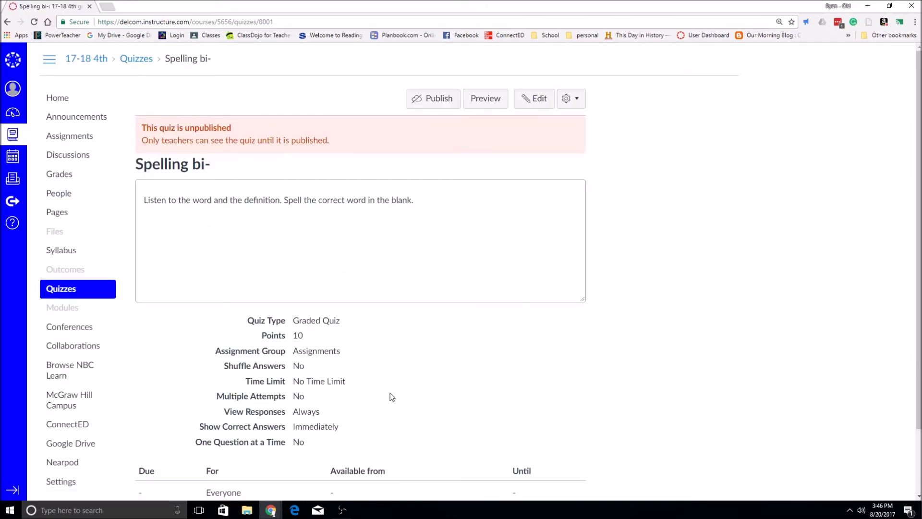
# Choose Share to Commons from the quiz's gear options menu
pyautogui.scroll(-1, 402, 368)
pyautogui.scroll(-1, 402, 368)
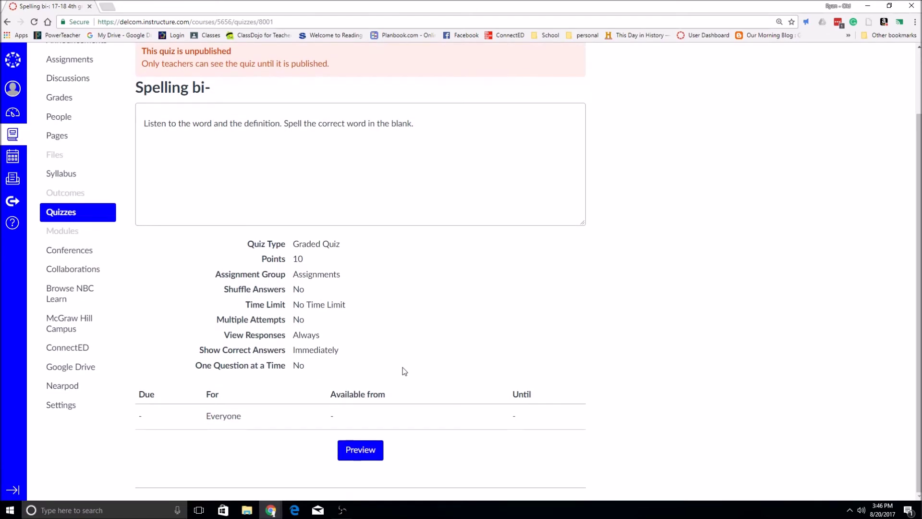
pyautogui.scroll(2, 403, 368)
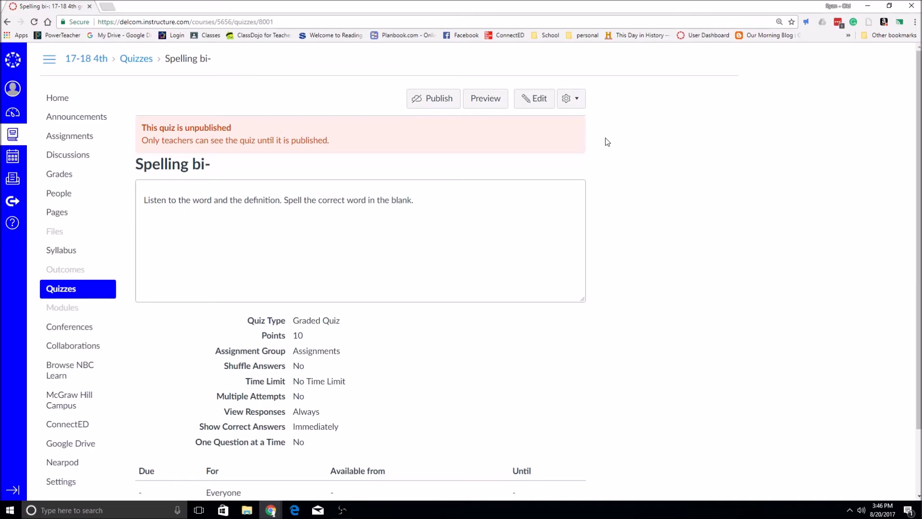
pyautogui.click(576, 101)
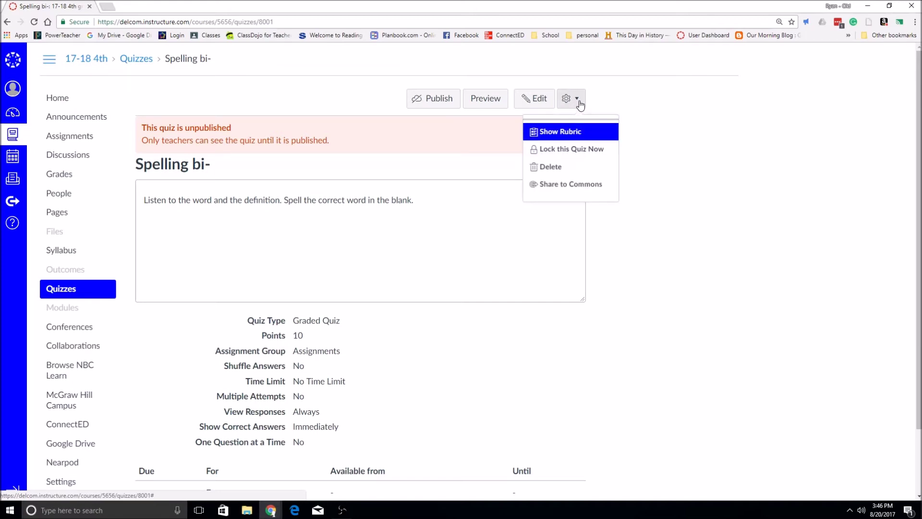
pyautogui.click(575, 185)
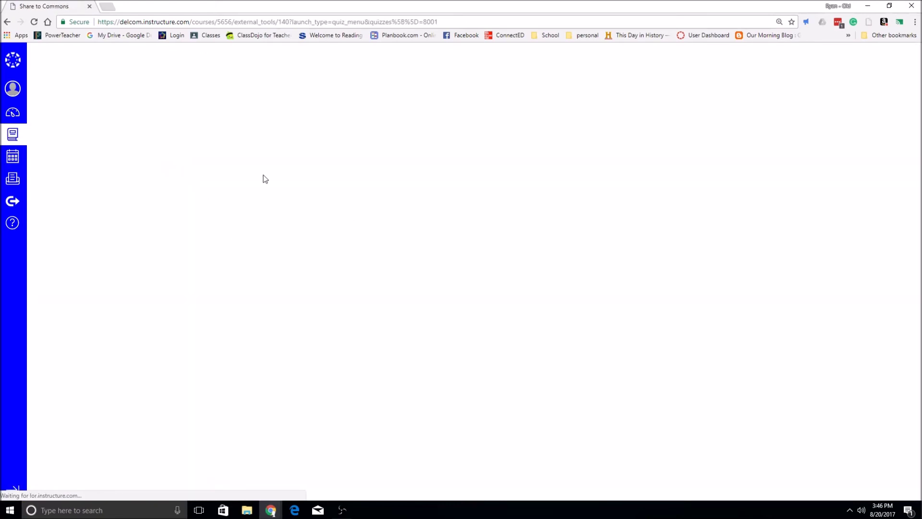
# Share the quiz with the district and the public, keeping the Copyrighted licence
pyautogui.click(48, 219)
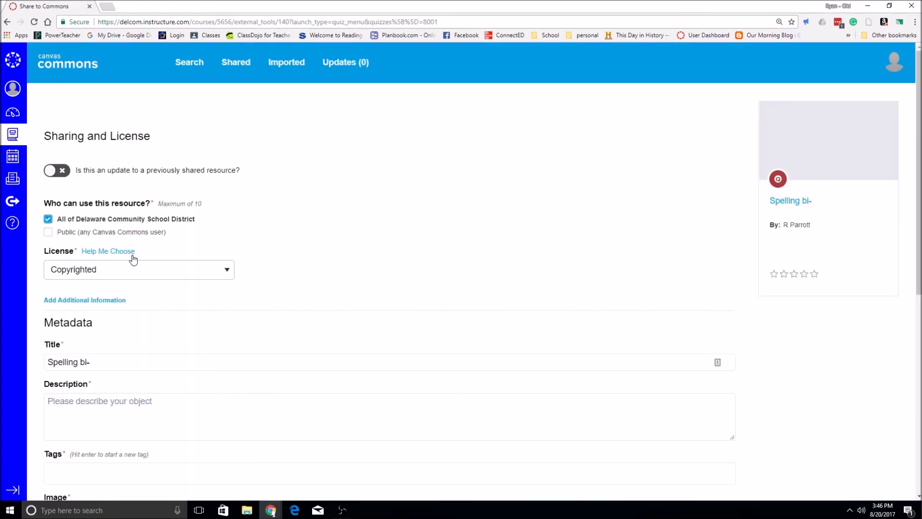
pyautogui.click(49, 233)
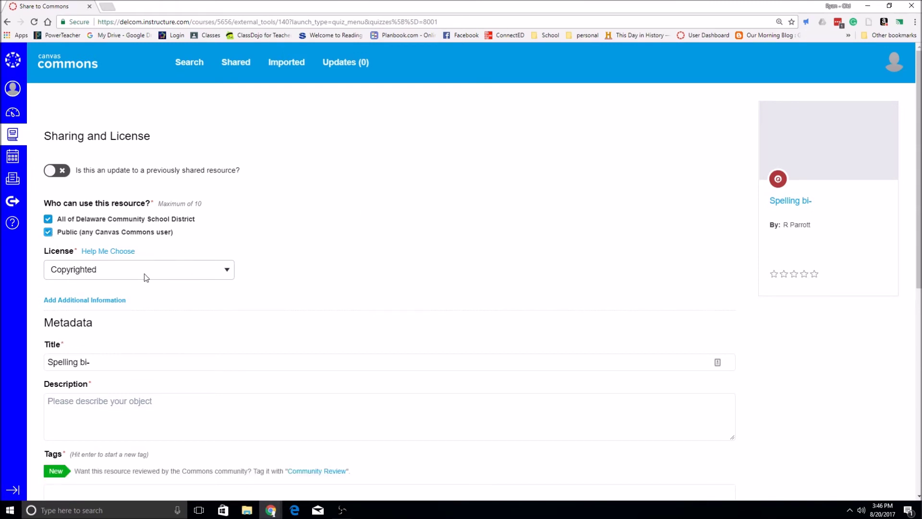
pyautogui.scroll(-3, 144, 276)
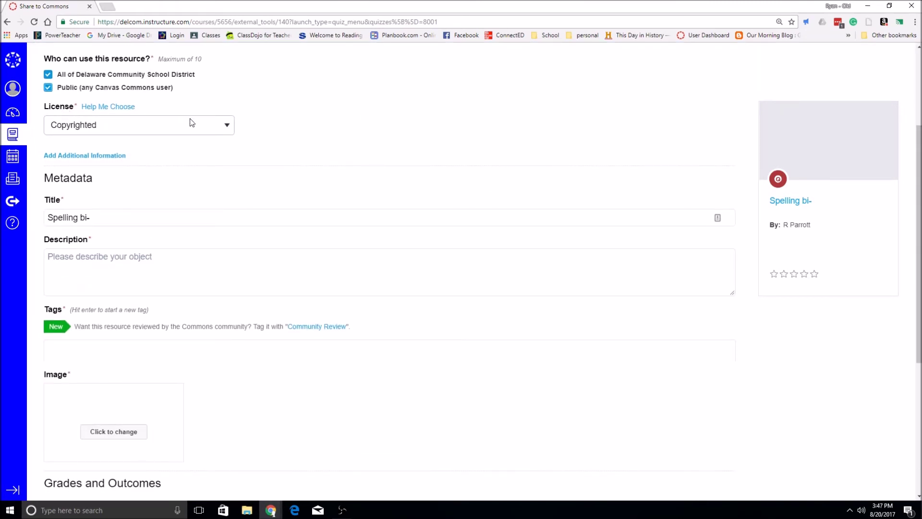
pyautogui.click(220, 131)
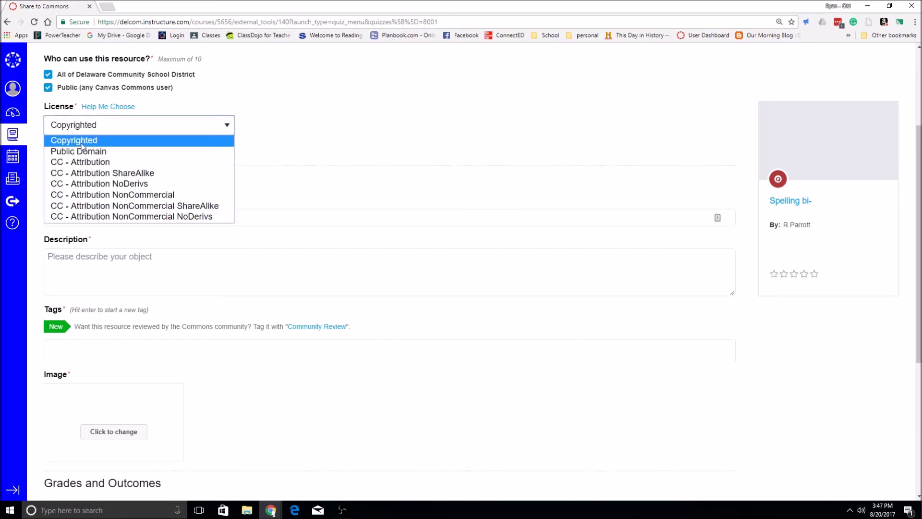
pyautogui.click(89, 141)
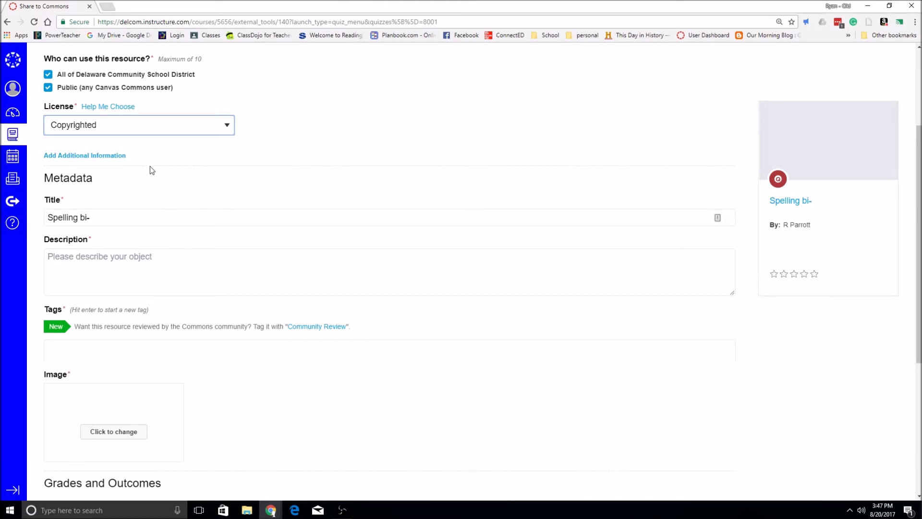
# Append ' words' to the title and copy 'Spelling bi- words' into the description
pyautogui.scroll(-2, 164, 162)
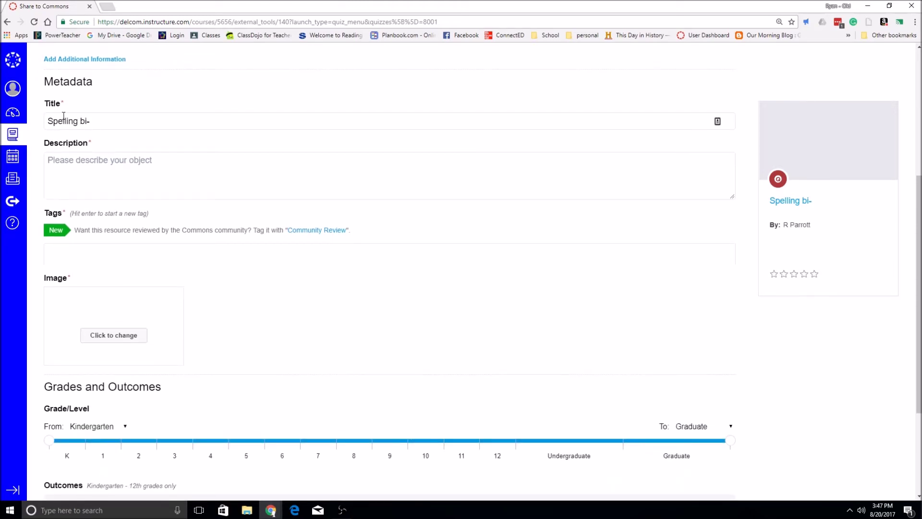
pyautogui.click(94, 120)
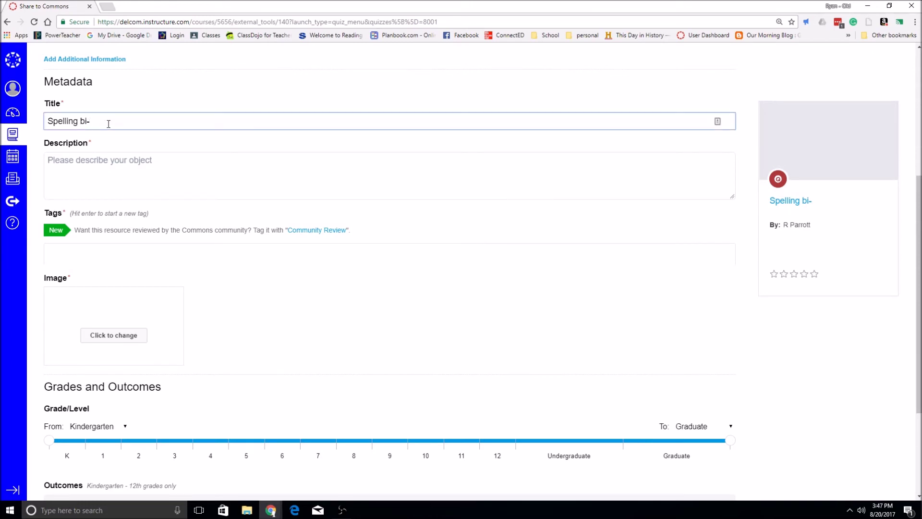
pyautogui.write('words')
pyautogui.moveTo(160, 120); pyautogui.dragTo(41, 121)
pyautogui.hotkey('ctrl', 'c')
pyautogui.click(139, 176)
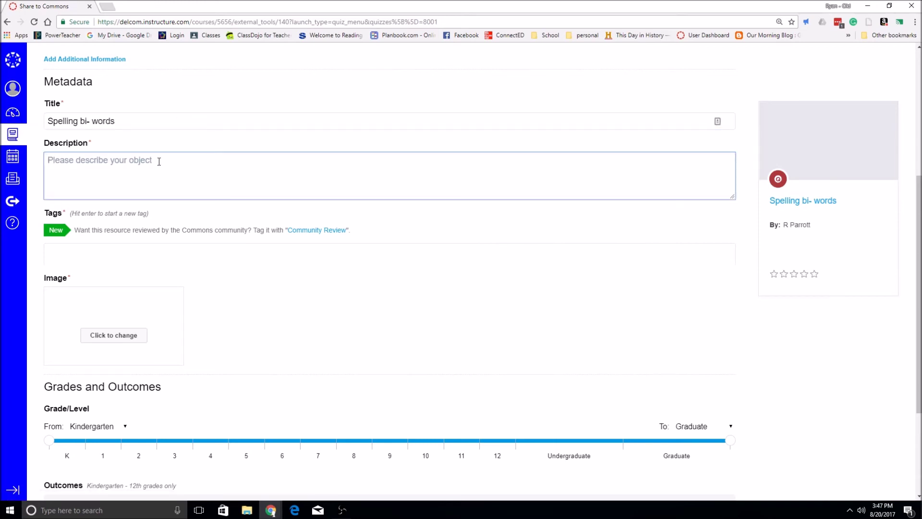
pyautogui.hotkey('ctrl', 'v')
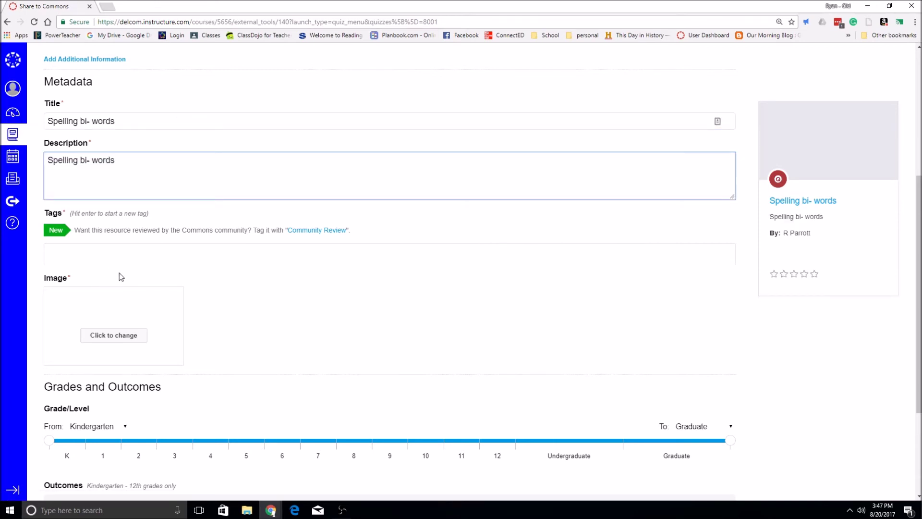
# Add the tags bi, bi-, and spelling bi
pyautogui.click(140, 255)
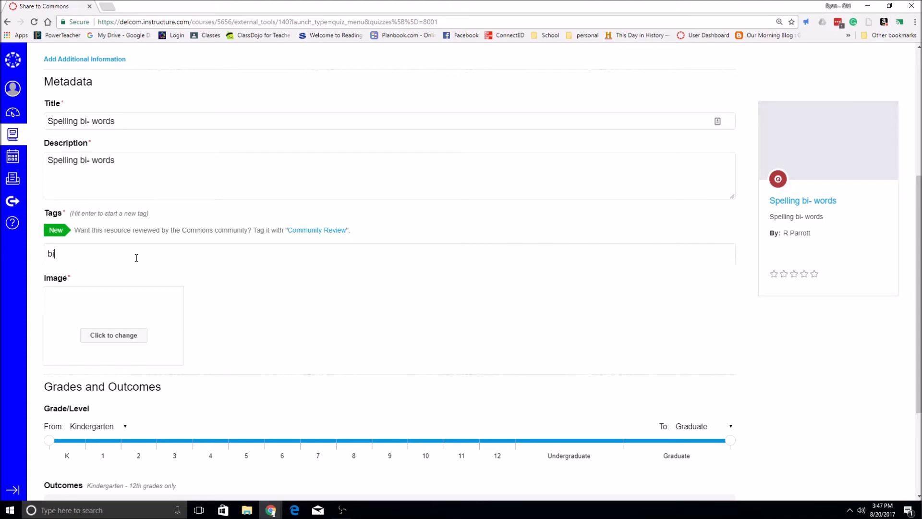
pyautogui.write('bi')
pyautogui.press('Return')
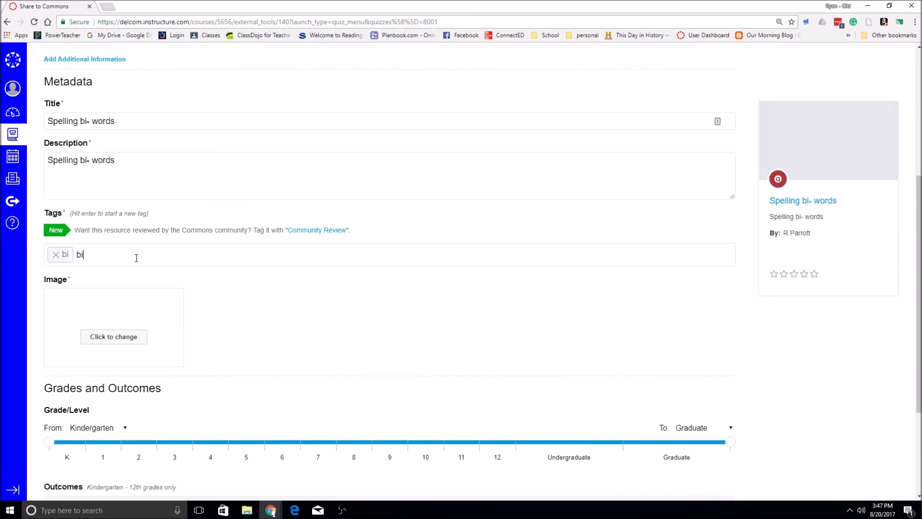
pyautogui.write('bi-')
pyautogui.press('Return')
pyautogui.write('spelling bi')
pyautogui.press('Return')
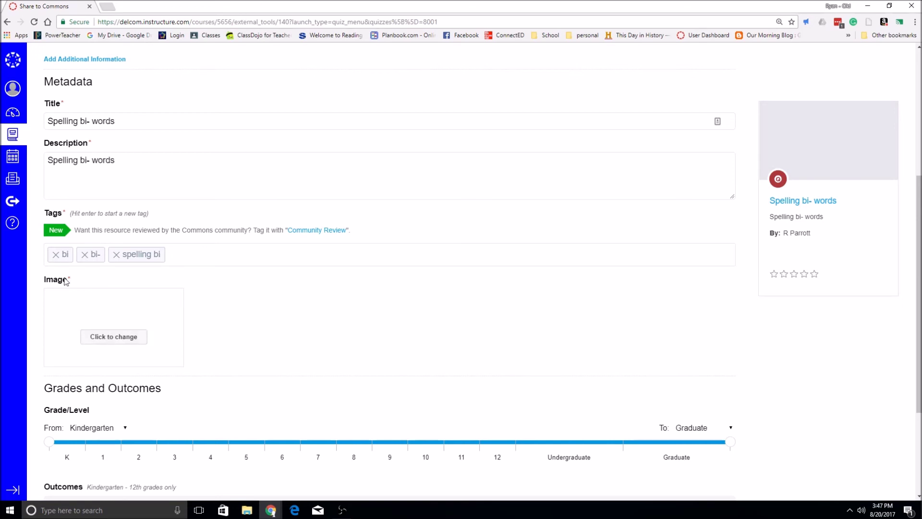
# Set the chalkboard picture from the desktop as the cover image
pyautogui.click(111, 340)
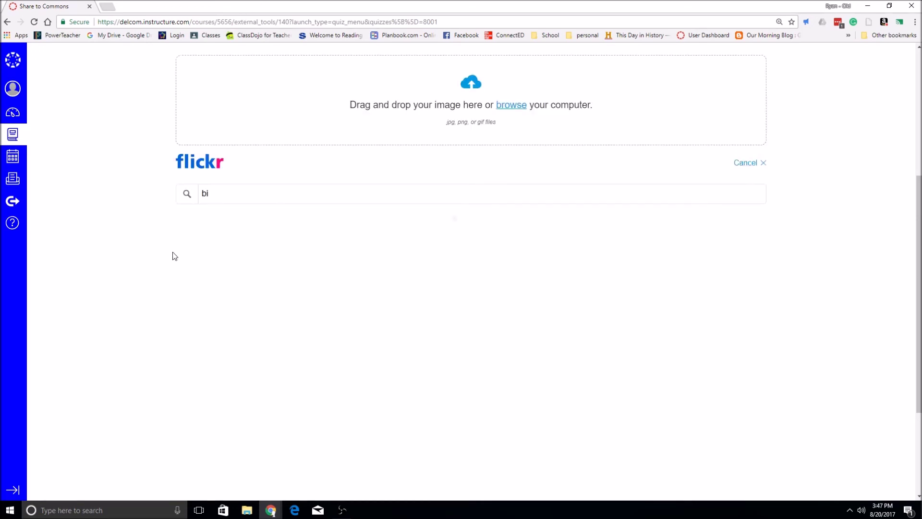
pyautogui.moveTo(299, 6); pyautogui.dragTo(446, 64)
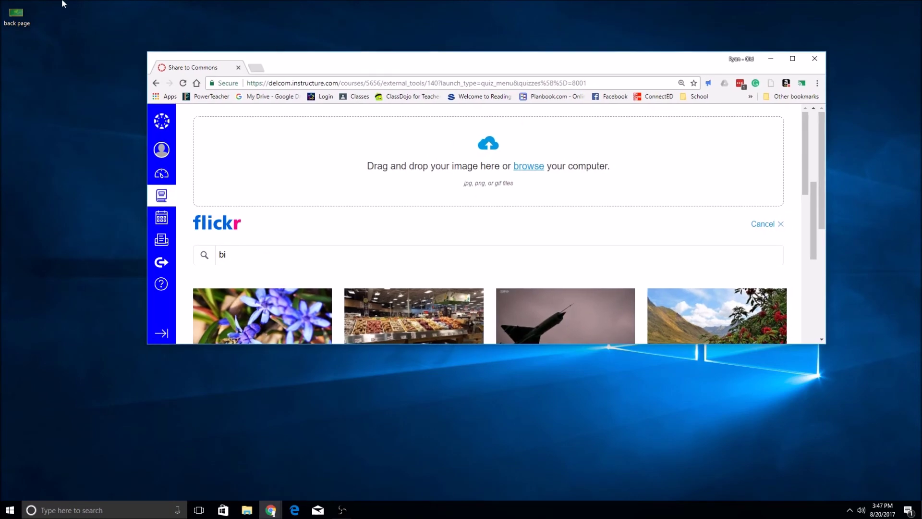
pyautogui.moveTo(17, 18); pyautogui.dragTo(456, 201)
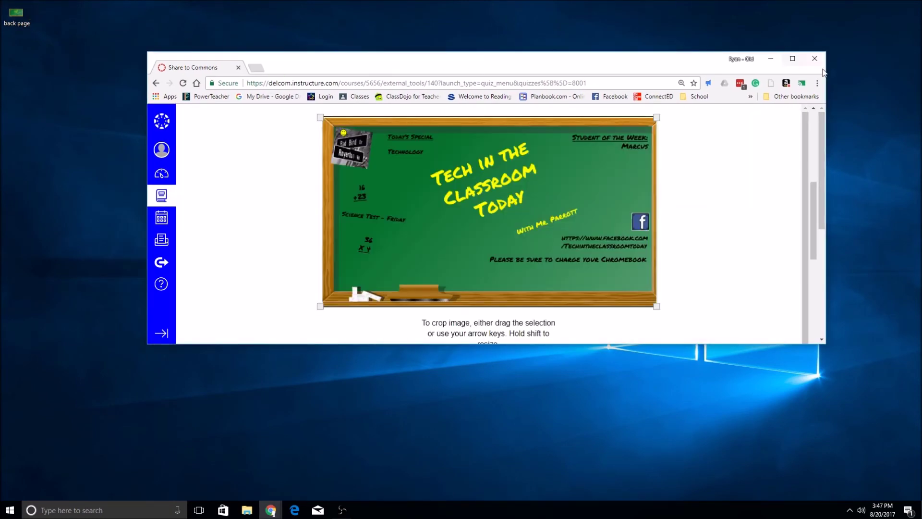
pyautogui.click(794, 60)
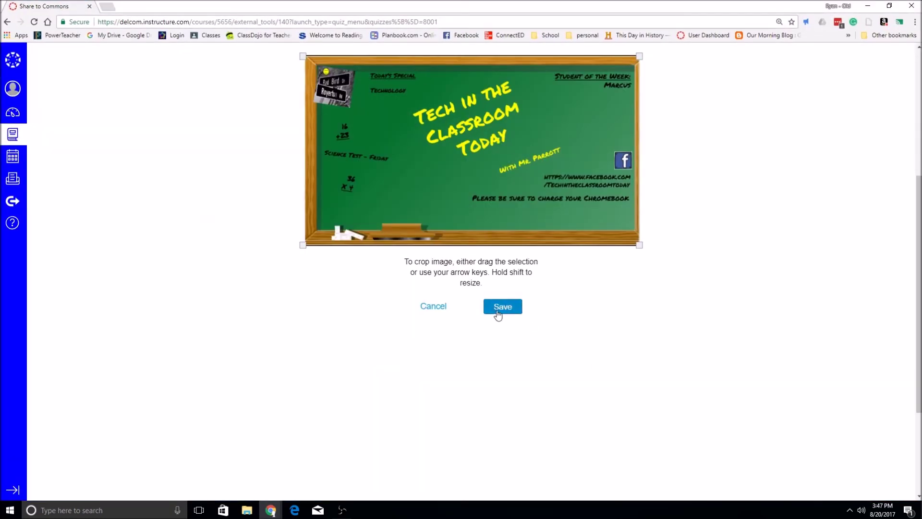
pyautogui.click(500, 308)
# Set the grade range to 3rd–6th grade and attempt to submit the share
pyautogui.scroll(-3, 377, 344)
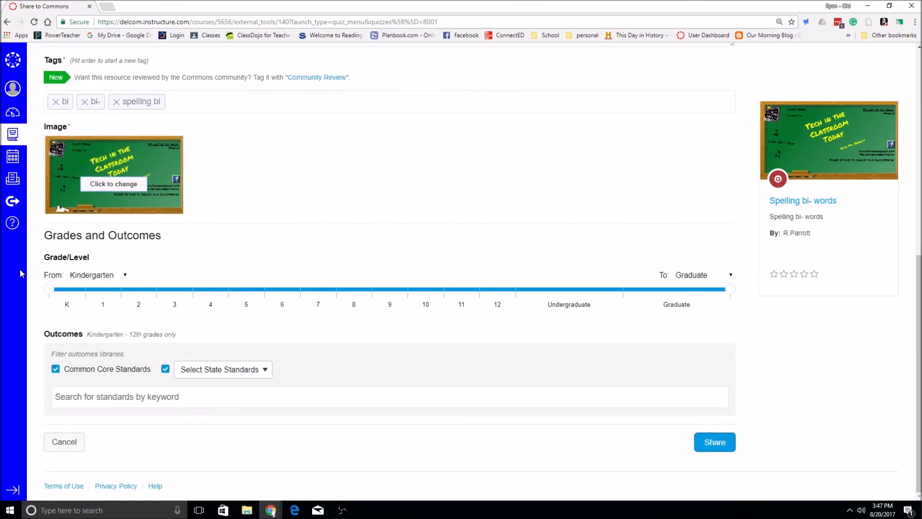
pyautogui.moveTo(49, 290); pyautogui.dragTo(158, 292)
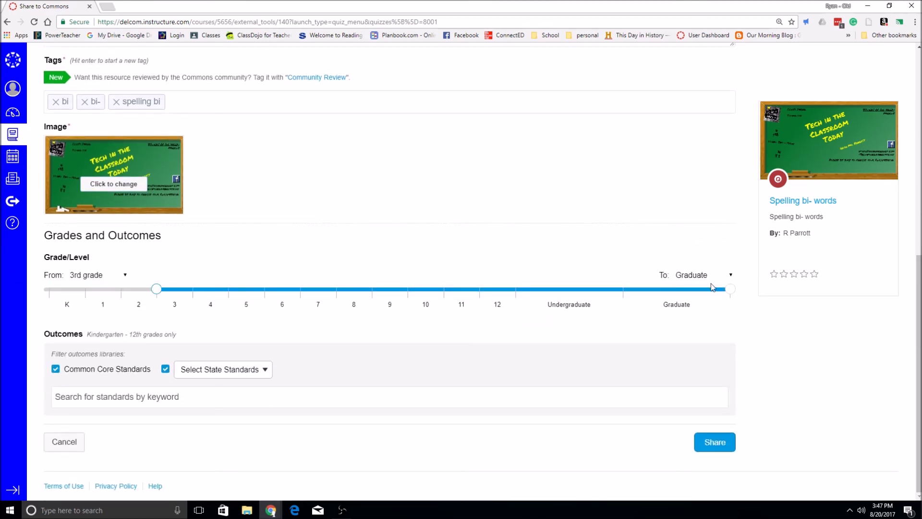
pyautogui.moveTo(732, 296); pyautogui.dragTo(297, 301)
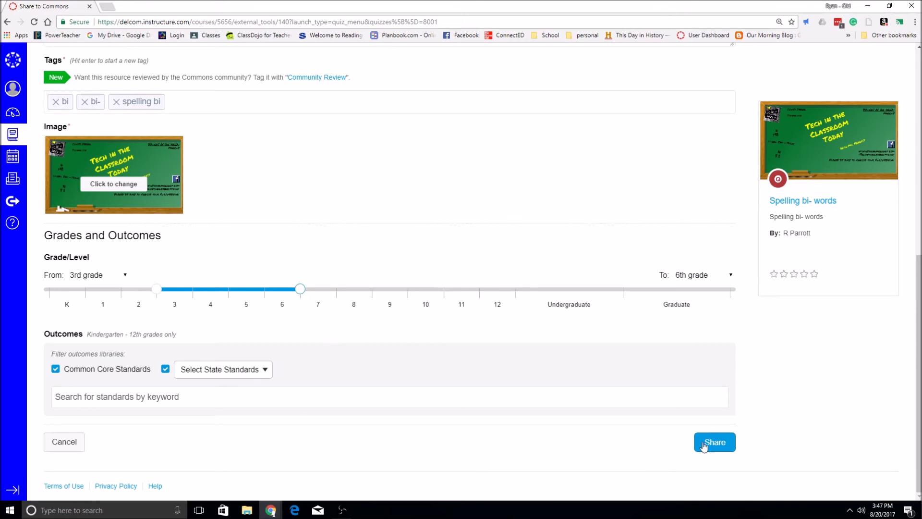
pyautogui.click(719, 442)
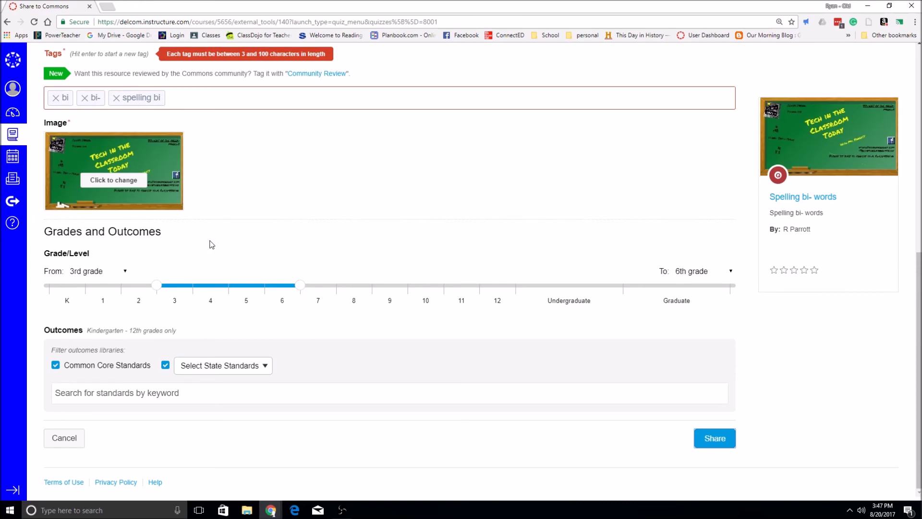
# Remove the too-short bi- and bi tags, leaving only spelling bi
pyautogui.scroll(2, 208, 243)
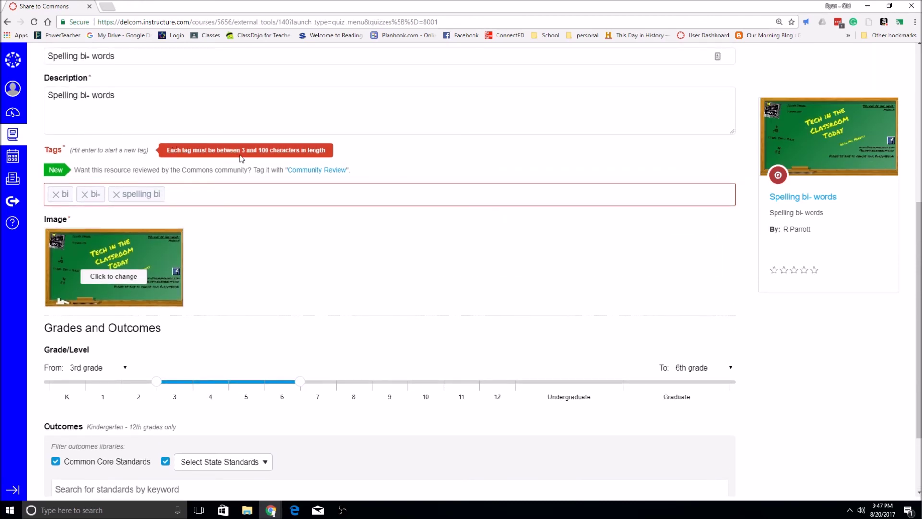
pyautogui.click(84, 194)
pyautogui.scroll(-2, 85, 194)
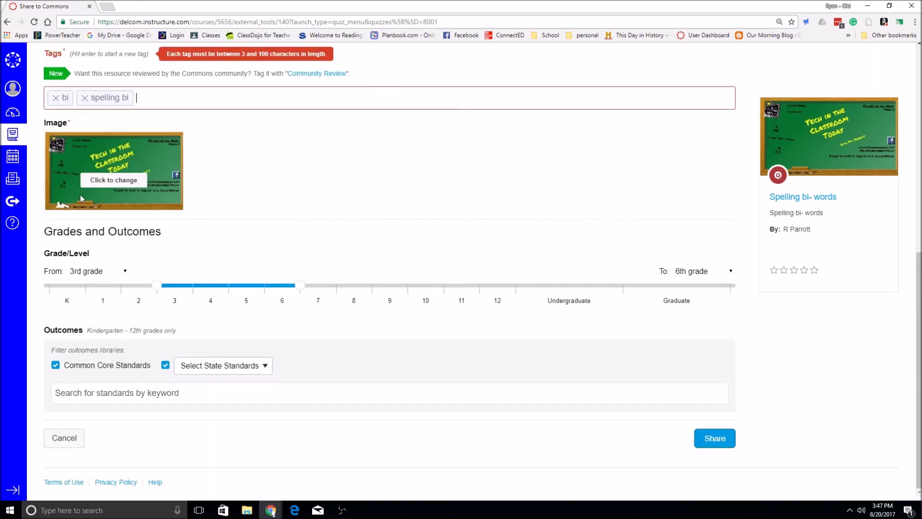
pyautogui.click(55, 98)
# Submit the 'Spelling bi- words' resource to Canvas Commons
pyautogui.click(714, 438)
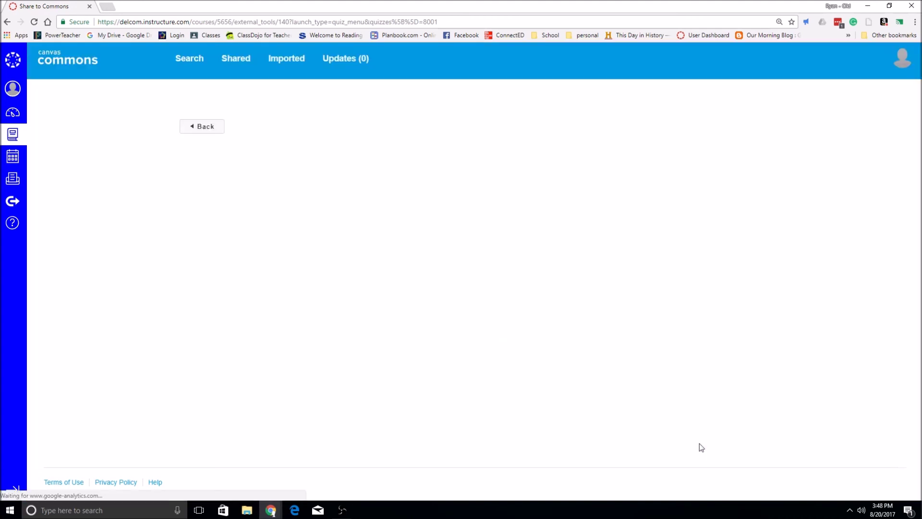